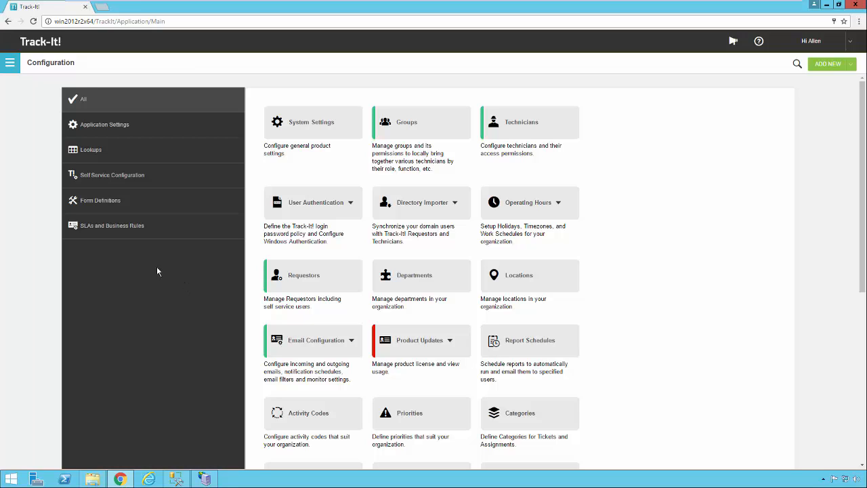
# Open the Service Level Agreements page under the SLAs and Business Rules configuration.
pyautogui.click(10, 65)
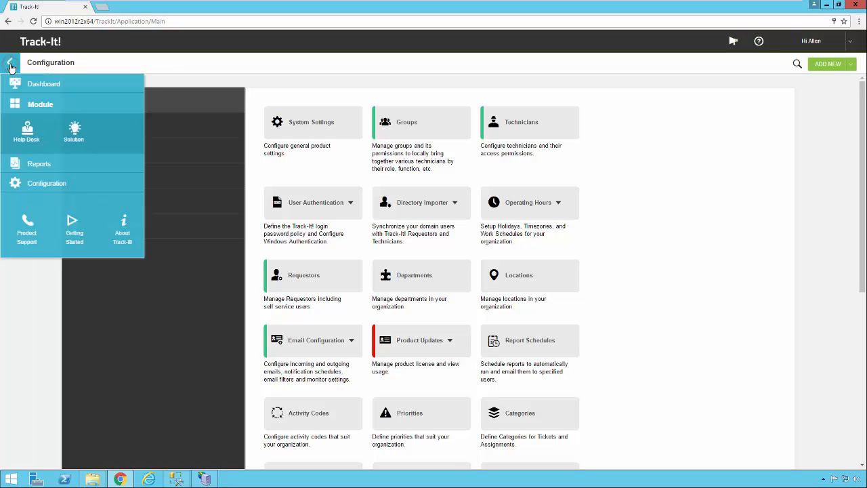
pyautogui.click(44, 187)
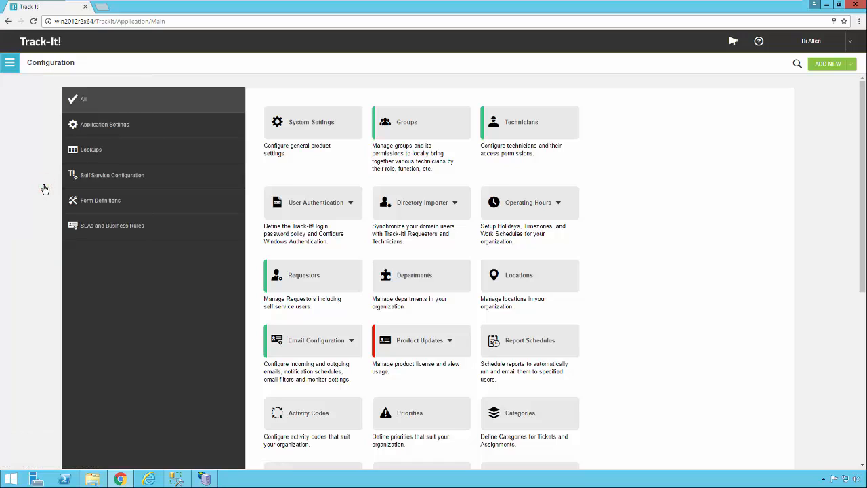
pyautogui.click(154, 232)
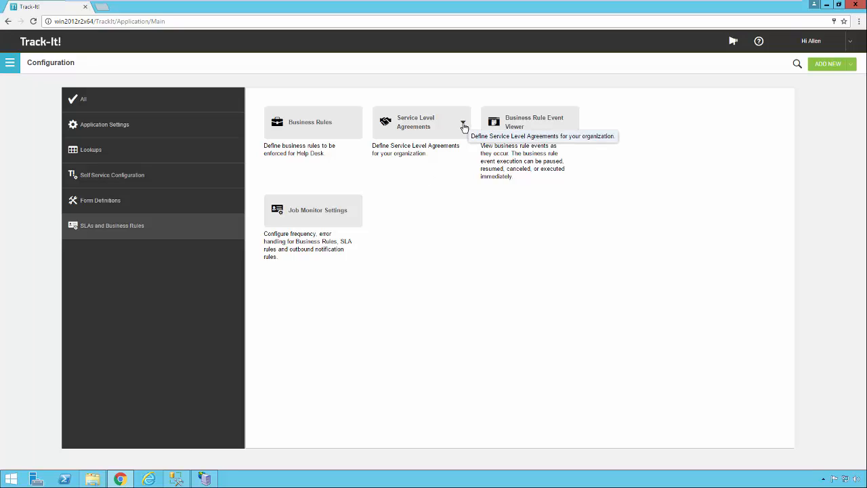
pyautogui.click(463, 126)
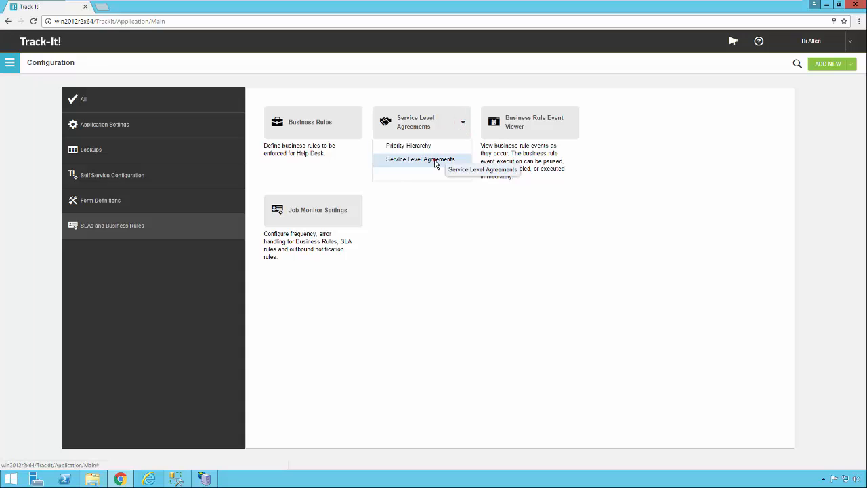
pyautogui.click(436, 164)
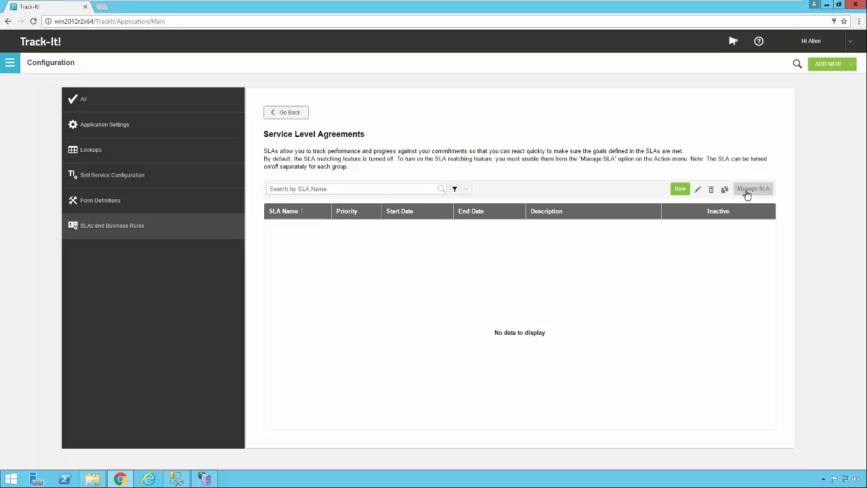
# Start a new service level agreement named "TEST SLA" and set its end date to July 26, 2022.
pyautogui.click(675, 193)
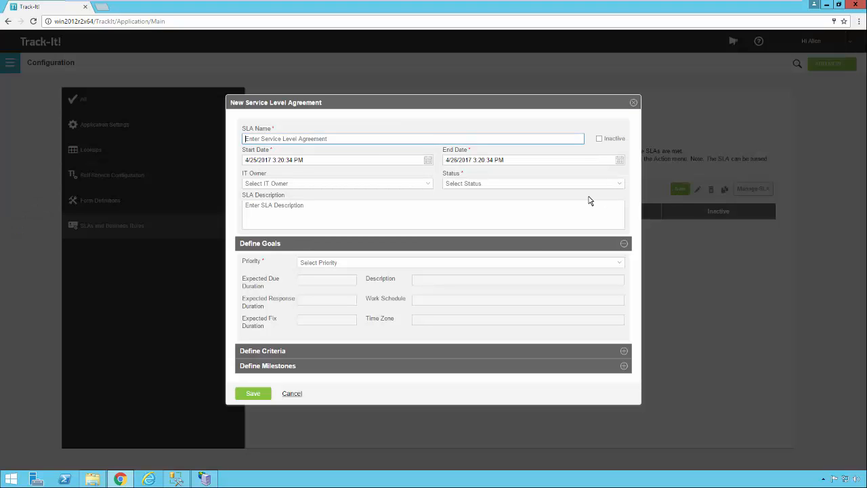
pyautogui.write('TEST SLA')
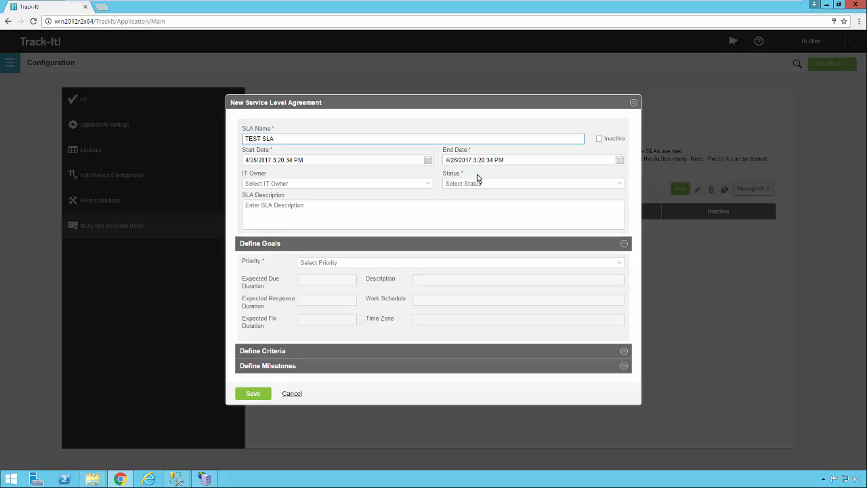
pyautogui.click(619, 160)
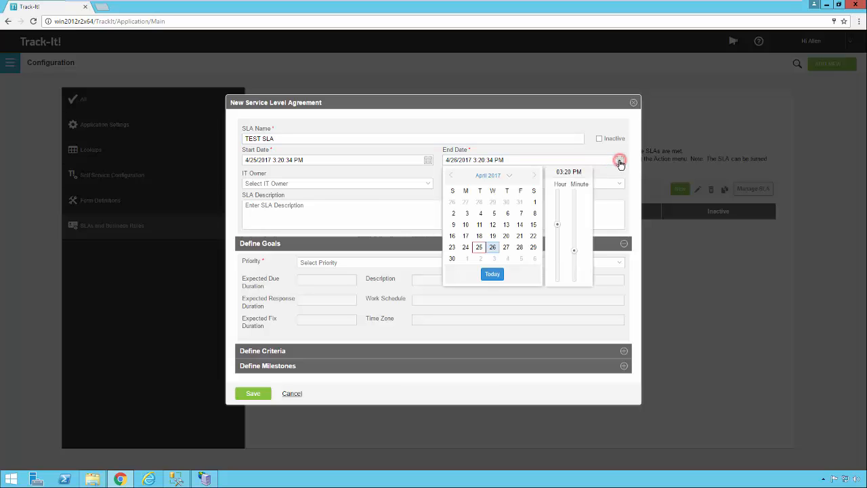
pyautogui.click(533, 178)
pyautogui.click(533, 178)
pyautogui.click(533, 178)
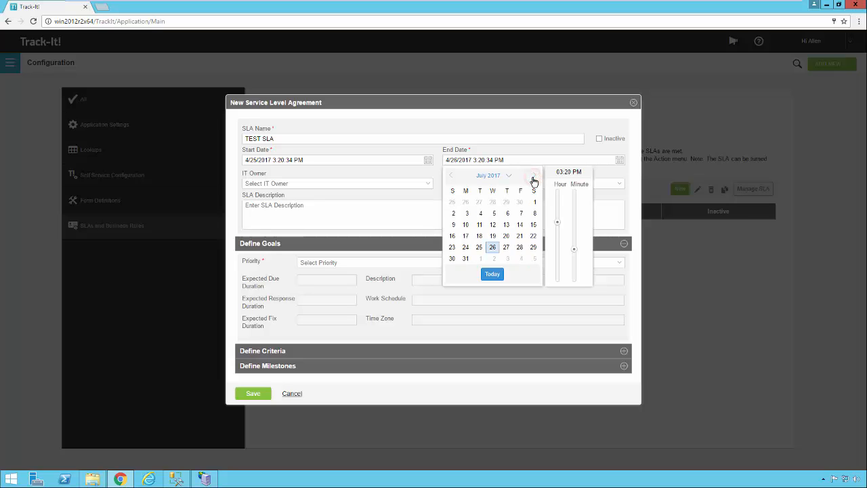
pyautogui.click(509, 177)
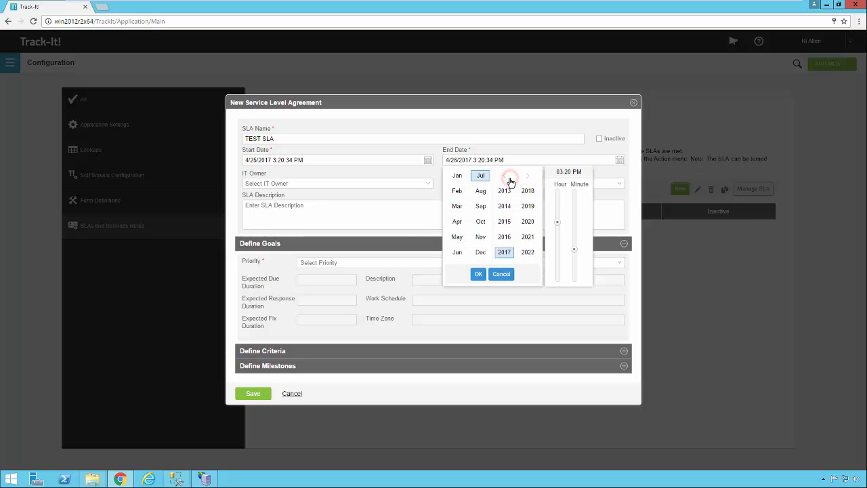
pyautogui.click(528, 252)
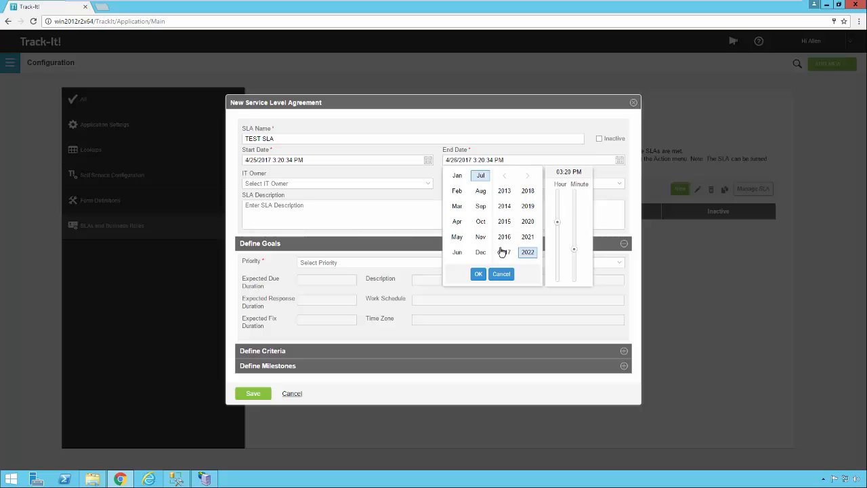
pyautogui.click(479, 274)
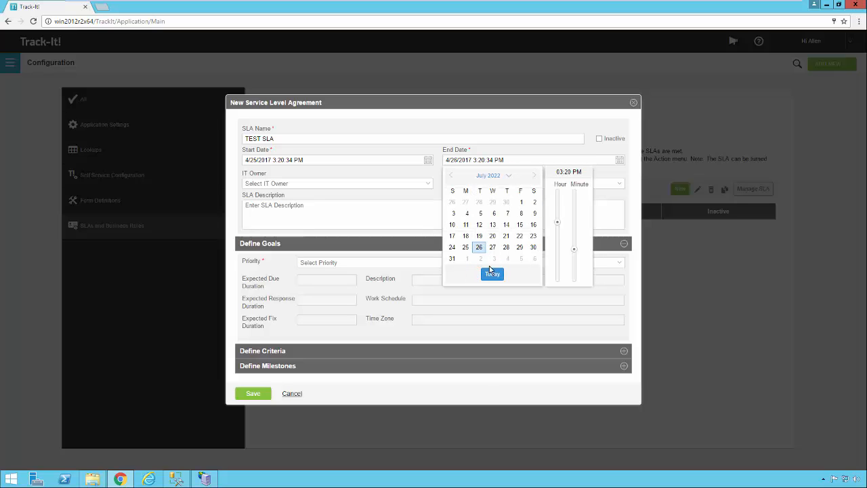
pyautogui.click(477, 248)
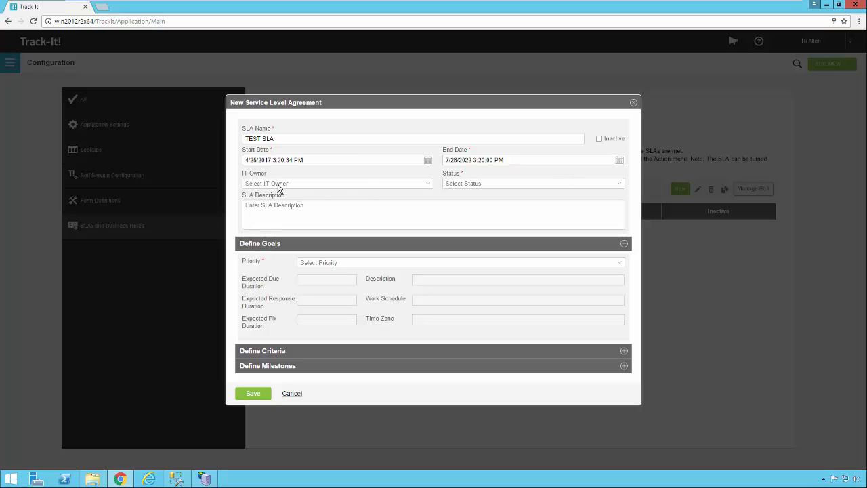
# Fill in the SLA details with IT owner ADMINISTRATOR, status Draft and the description "SLA DESCRIPTION".
pyautogui.click(427, 184)
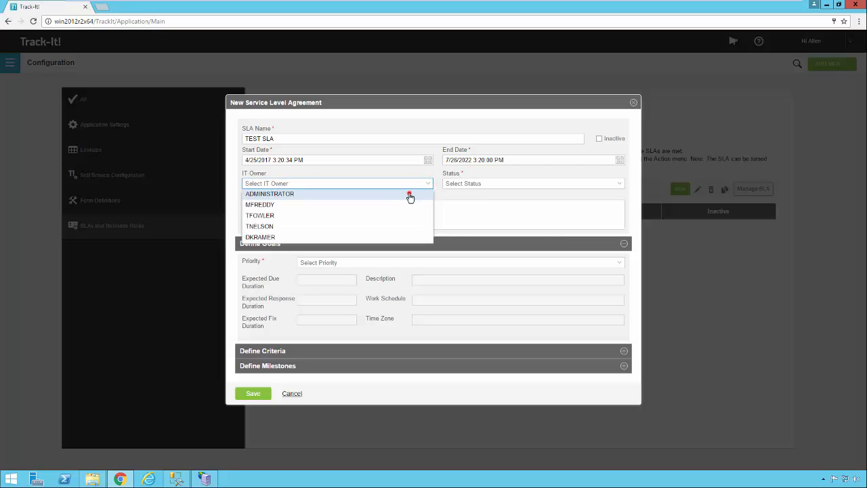
pyautogui.click(409, 193)
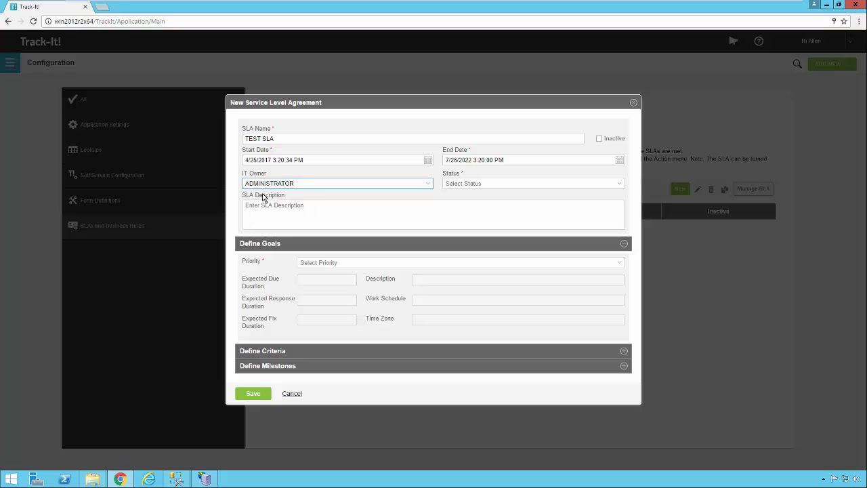
pyautogui.click(617, 185)
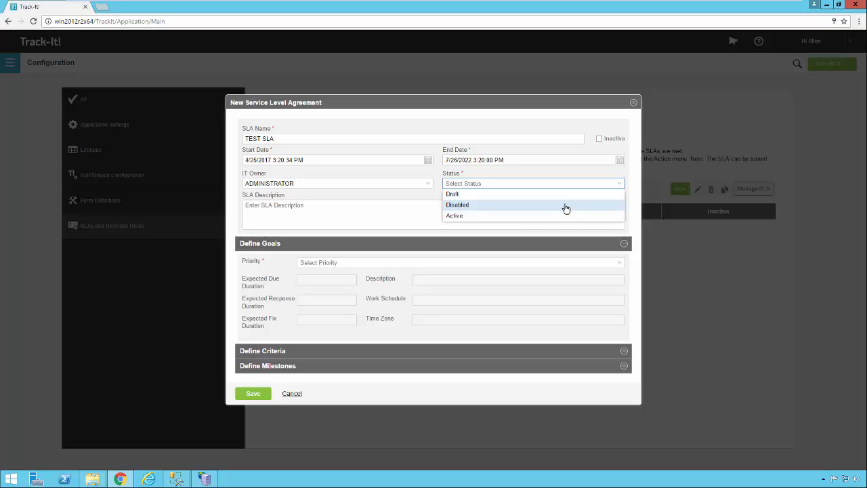
pyautogui.click(544, 194)
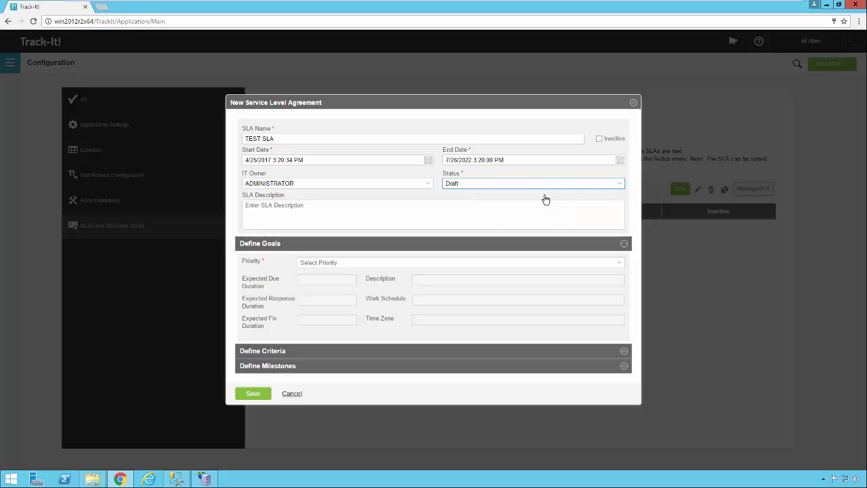
pyautogui.click(370, 209)
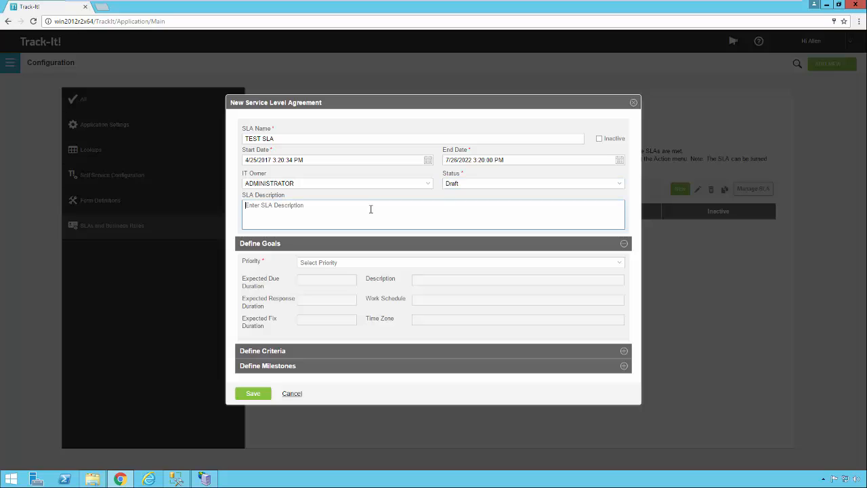
pyautogui.write('SLA DESCRIPTION')
# Try the 1 - Critical and 3 - Medium priorities in the SLA goals, and set the priority to 4 - Low.
pyautogui.click(621, 266)
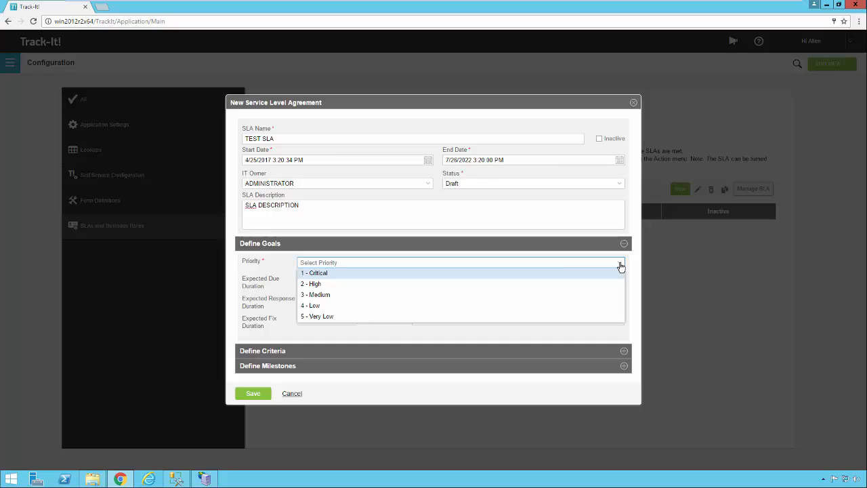
pyautogui.click(331, 276)
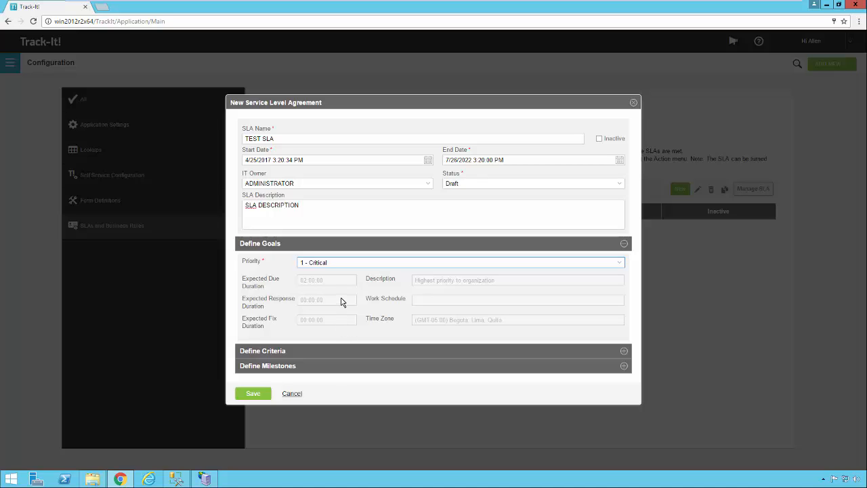
pyautogui.click(618, 263)
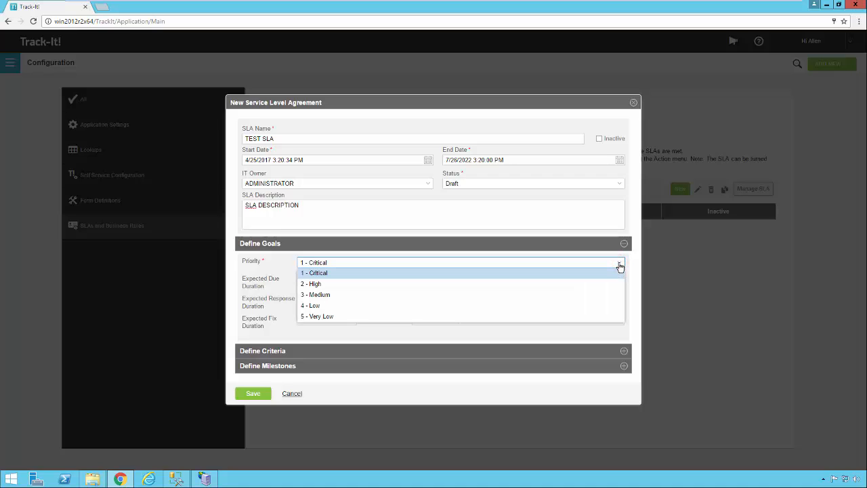
pyautogui.click(423, 296)
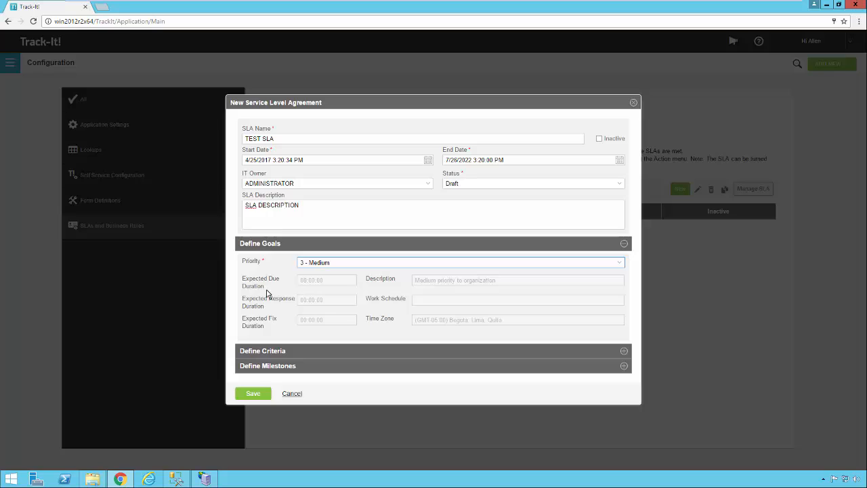
pyautogui.click(617, 262)
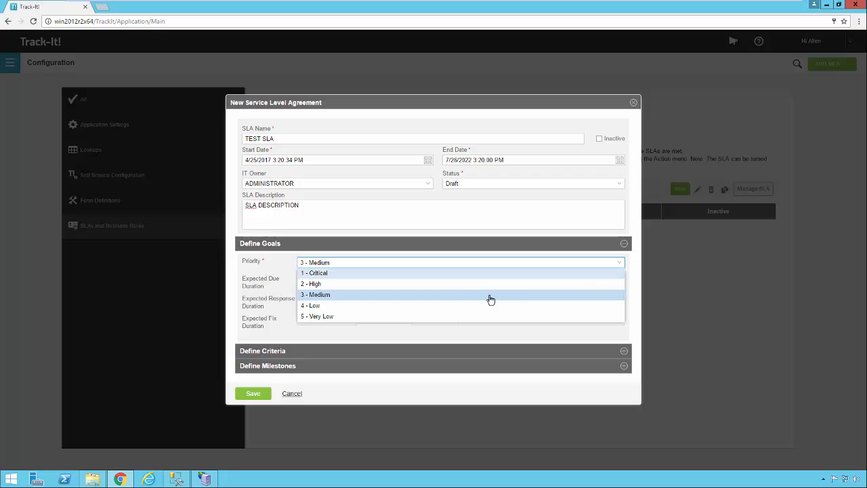
pyautogui.click(401, 309)
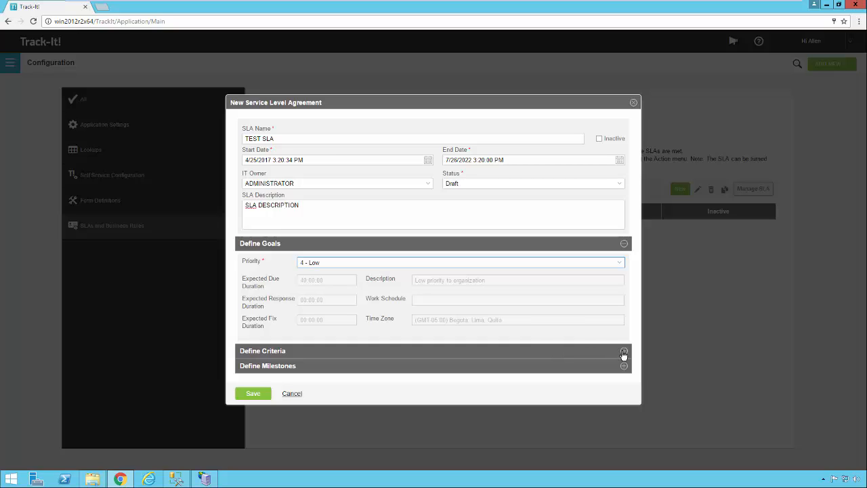
# Define the SLA's first criterion as Category equals Applications.
pyautogui.click(623, 353)
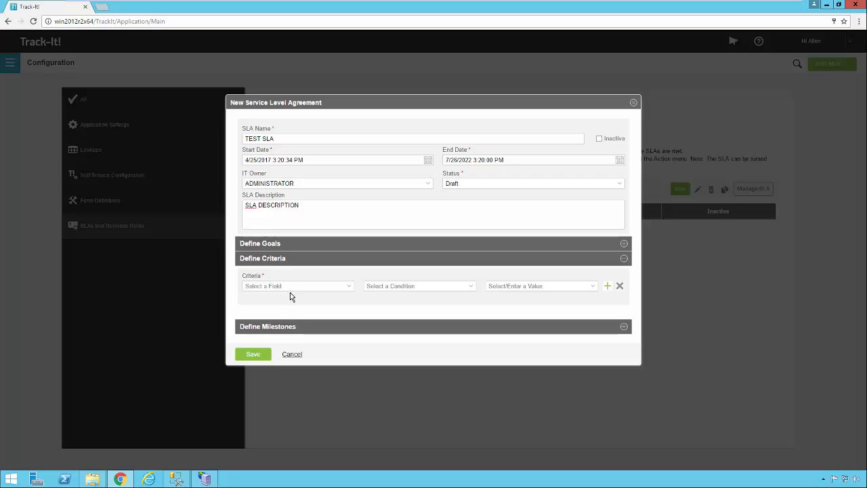
pyautogui.click(344, 296)
pyautogui.scroll(-1, 321, 354)
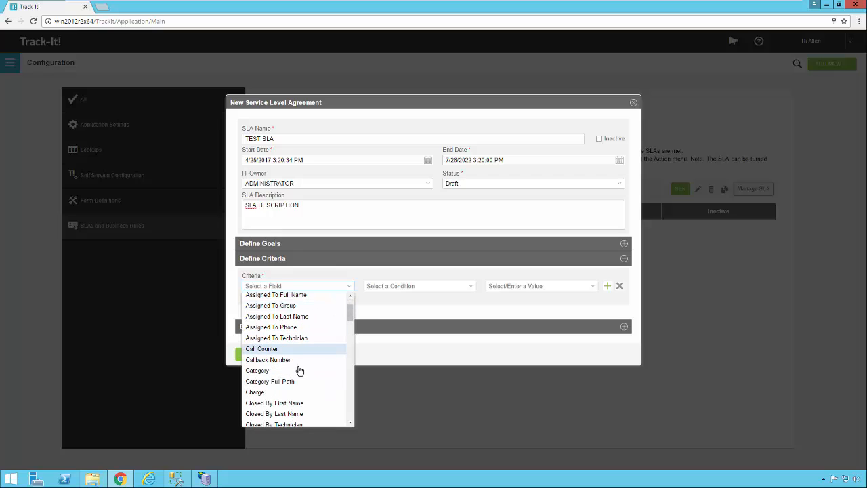
pyautogui.click(296, 370)
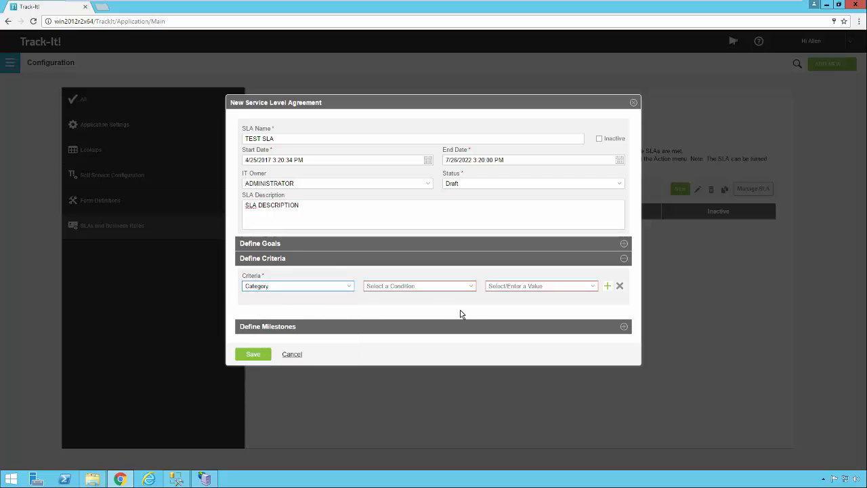
pyautogui.click(470, 288)
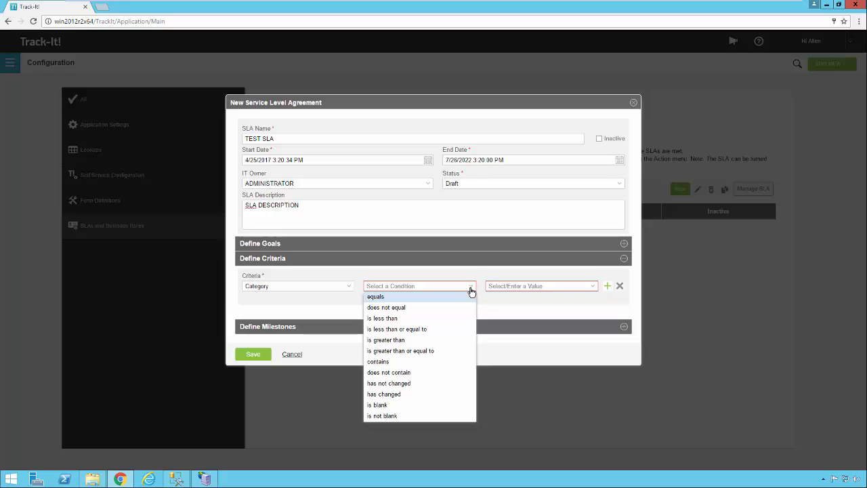
pyautogui.click(441, 299)
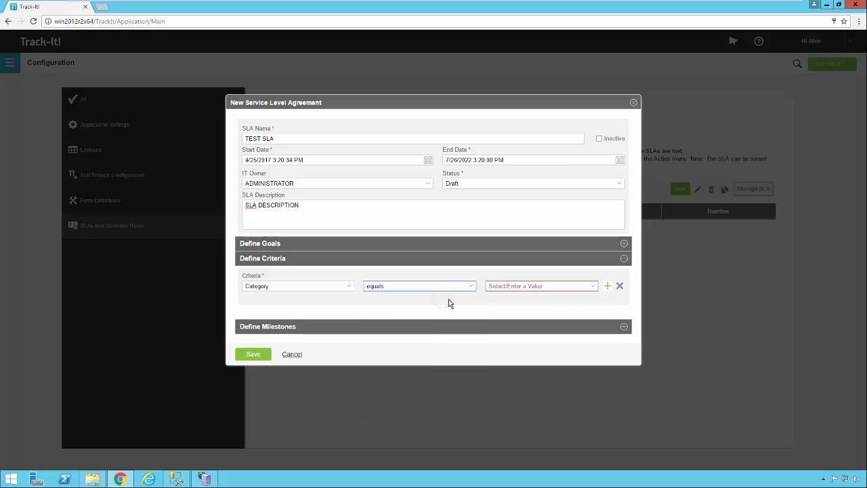
pyautogui.click(593, 290)
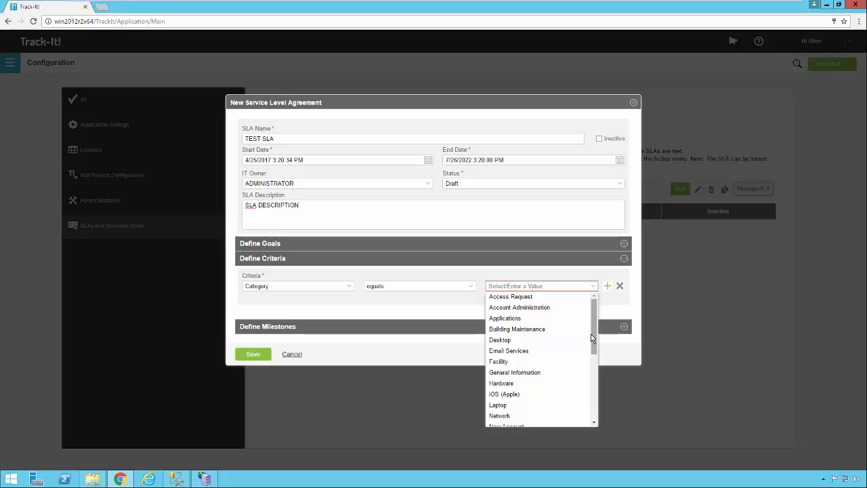
pyautogui.click(533, 319)
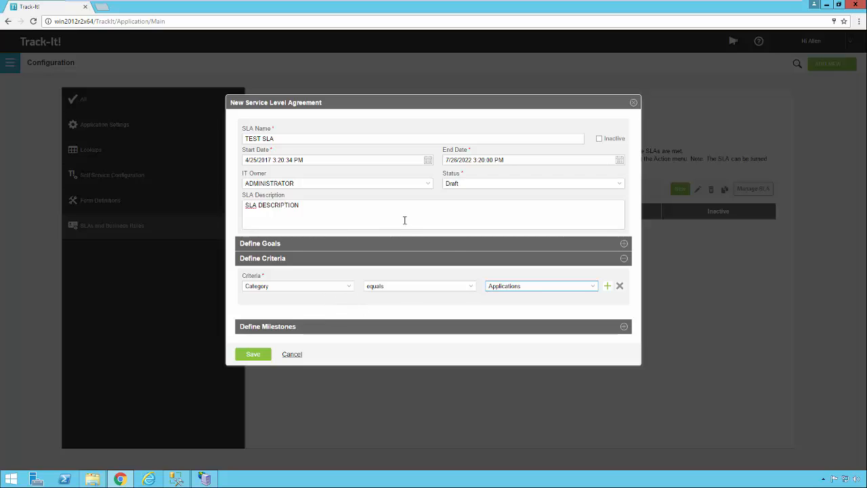
# Add a second SLA criterion, joined with Or, for Department equals IT Department.
pyautogui.click(609, 289)
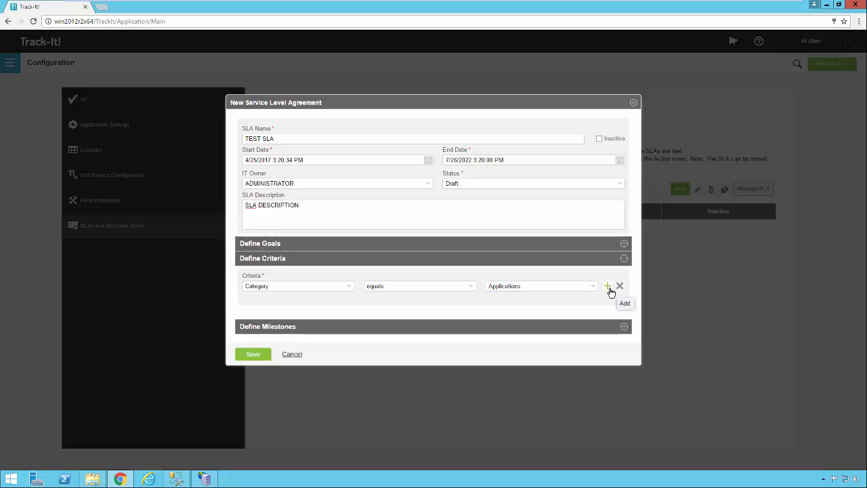
pyautogui.click(609, 289)
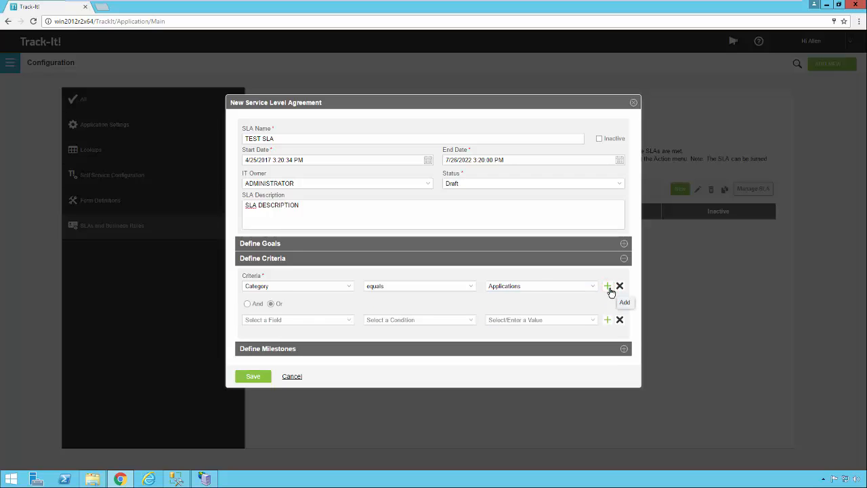
pyautogui.click(348, 323)
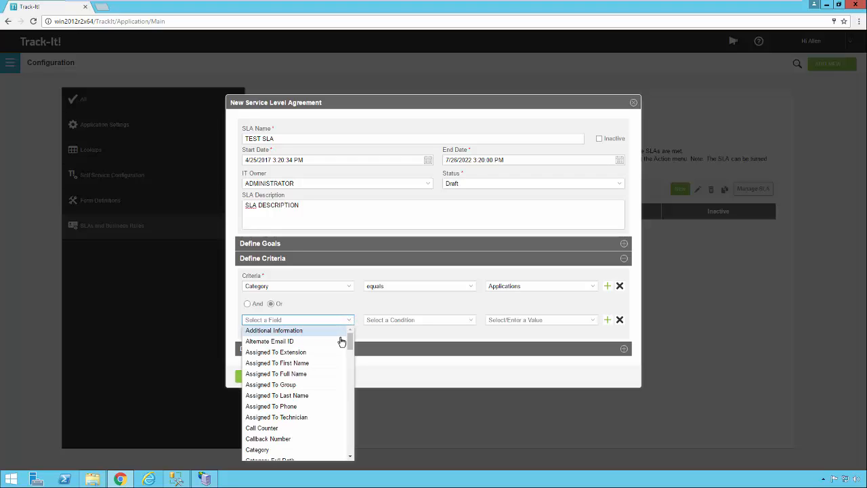
pyautogui.scroll(-4, 346, 336)
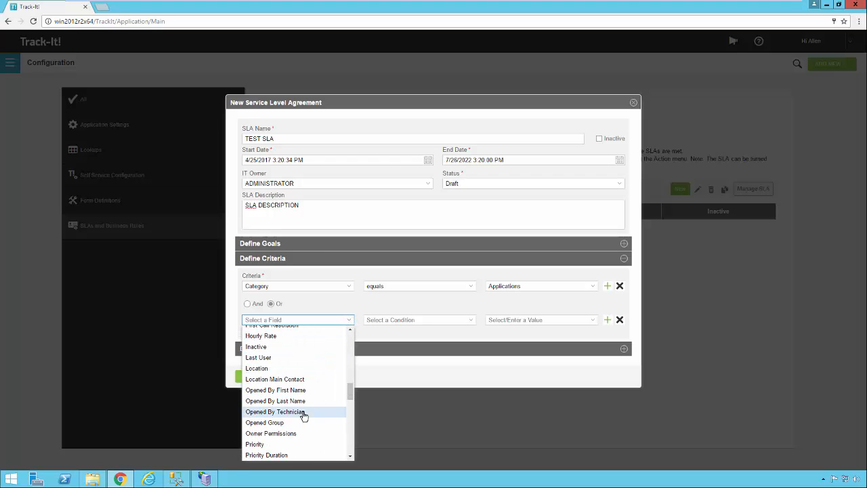
pyautogui.scroll(2, 303, 415)
pyautogui.click(277, 337)
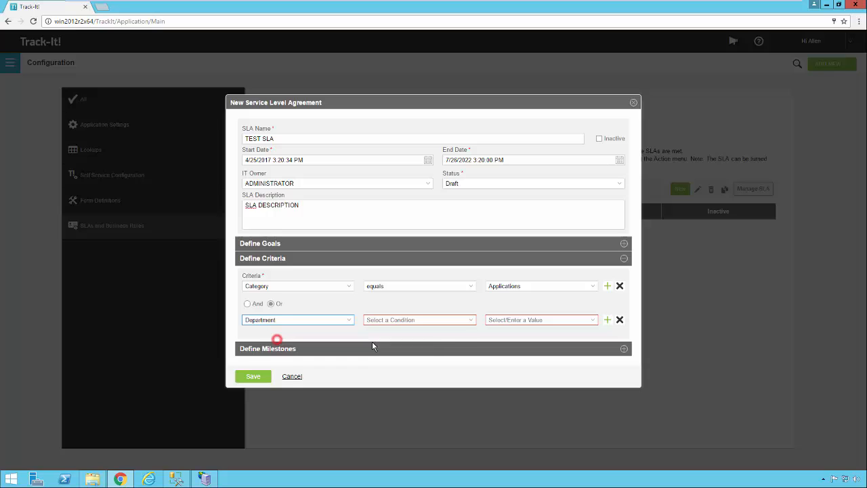
pyautogui.click(471, 323)
pyautogui.click(444, 331)
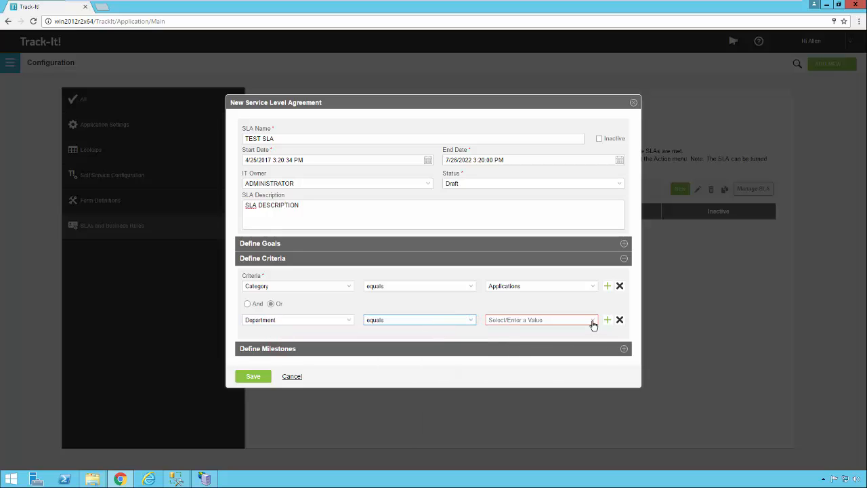
pyautogui.click(592, 323)
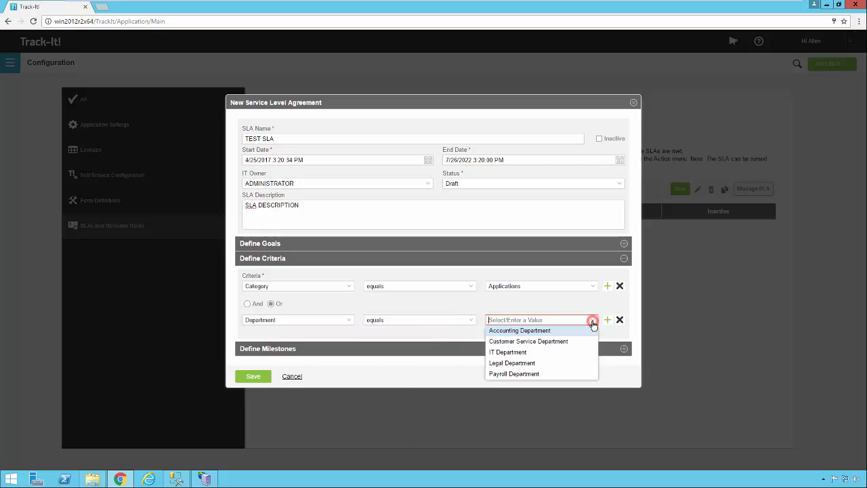
pyautogui.click(534, 352)
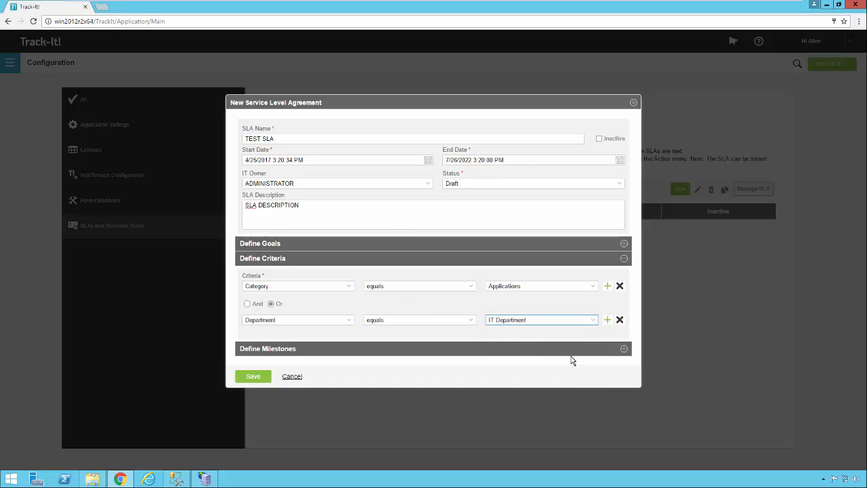
# Open the milestone definitions of the new TEST SLA and save the agreement.
pyautogui.click(624, 350)
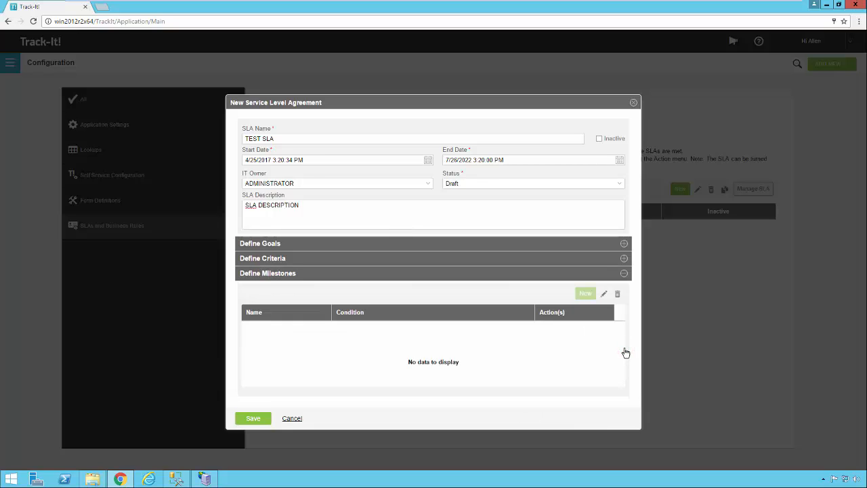
pyautogui.click(586, 294)
pyautogui.click(251, 420)
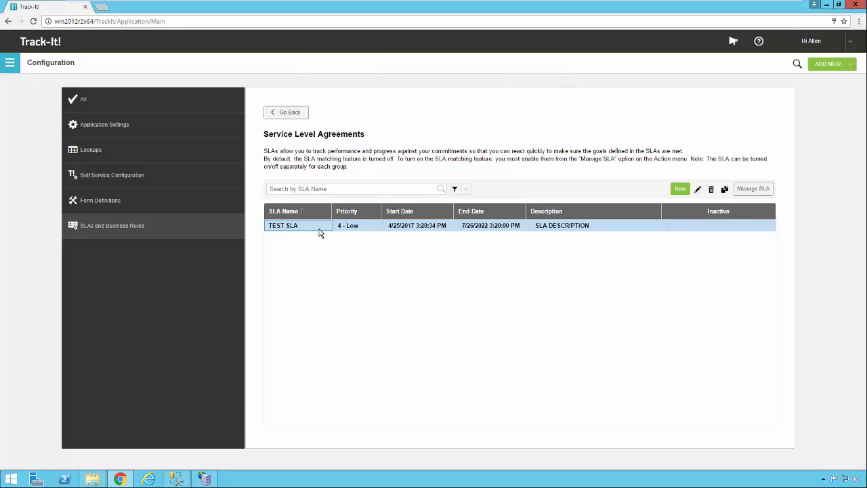
# Reopen TEST SLA for editing and add a milestone named "MILESTONE NAME".
pyautogui.doubleClick(318, 230)
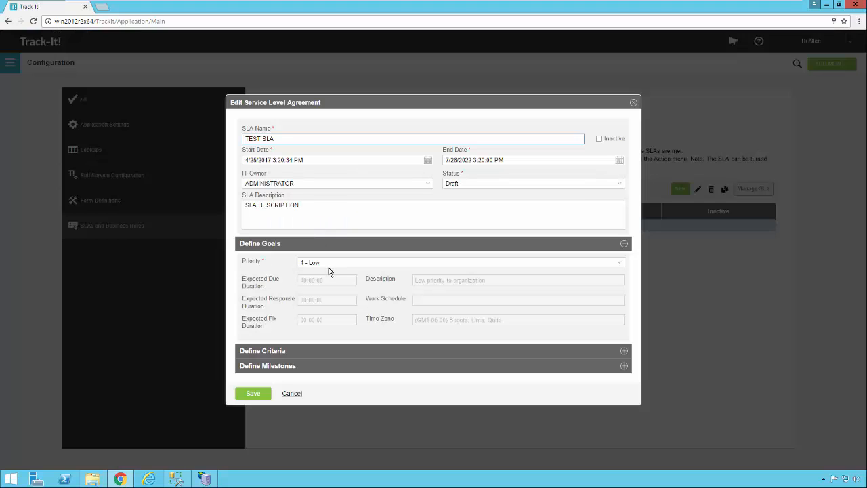
pyautogui.click(623, 368)
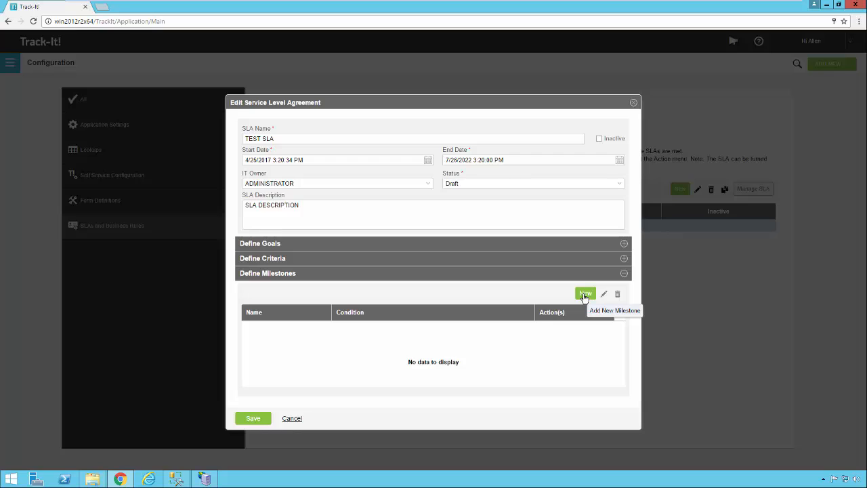
pyautogui.click(584, 293)
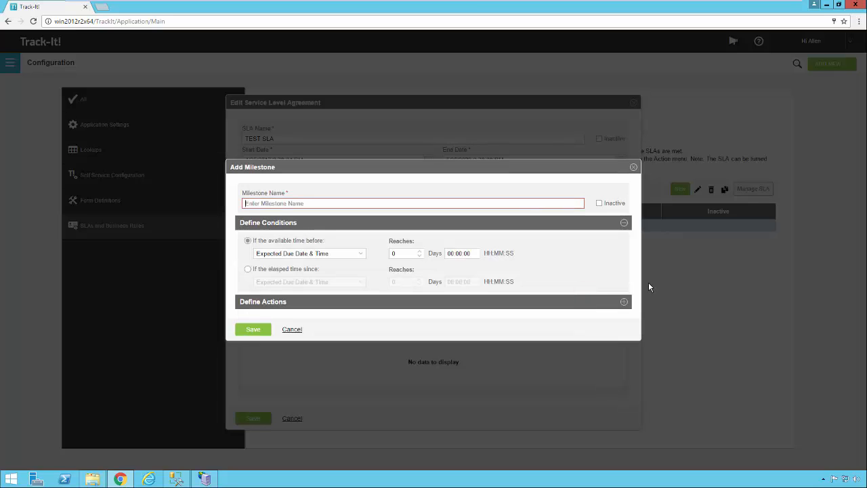
pyautogui.write('MILESTONE NAME')
# Set the milestone condition to available time before Expected Due Date & Time, entering 20 for the time reached.
pyautogui.click(361, 255)
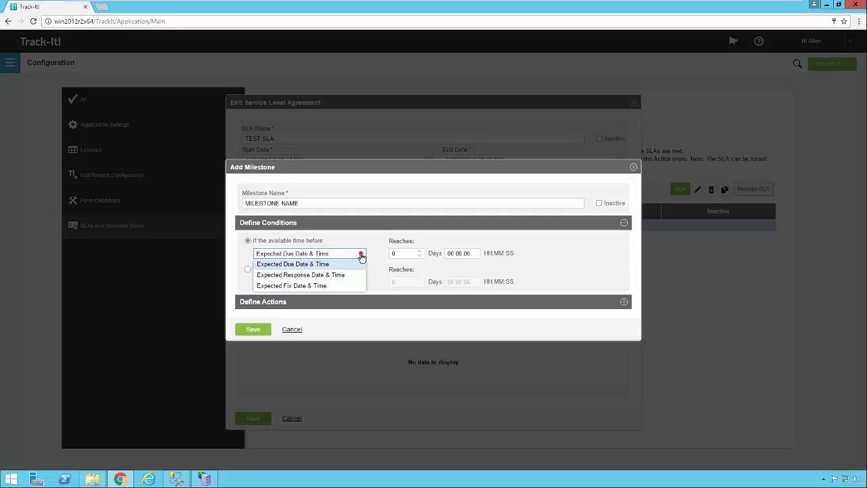
pyautogui.click(361, 254)
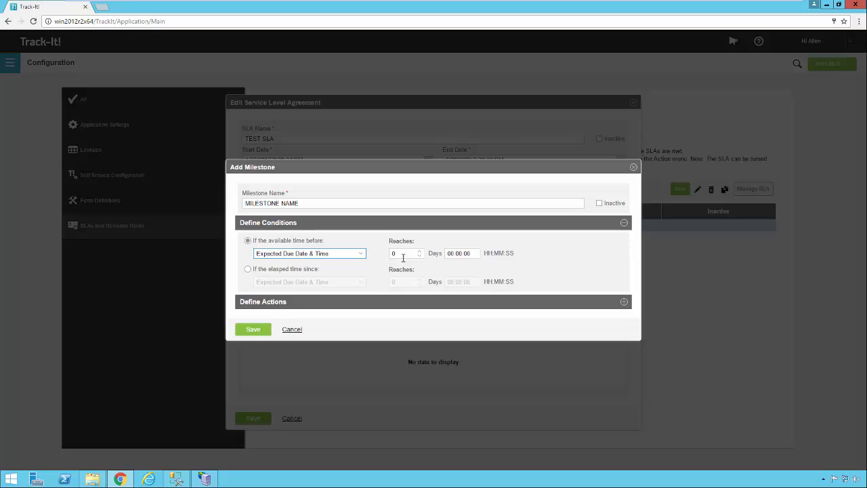
pyautogui.click(450, 254)
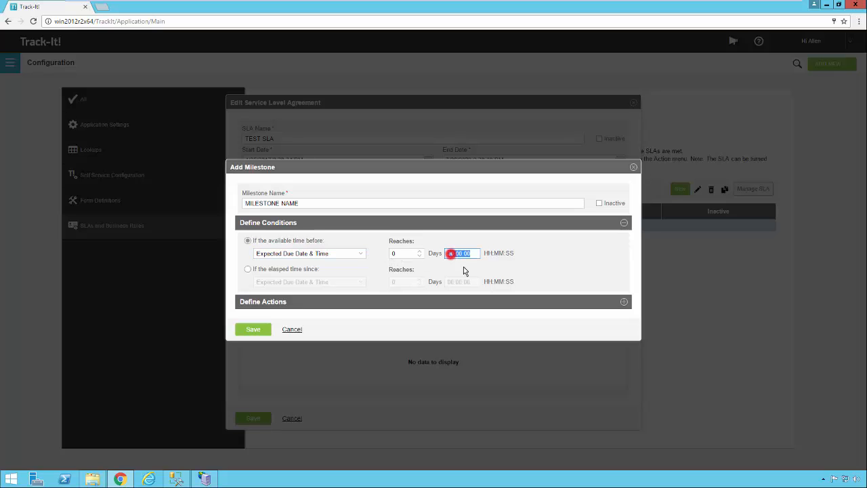
pyautogui.click(449, 253)
pyautogui.write('20')
# Try Send Notification as the milestone's action and view its notification details without applying them.
pyautogui.click(622, 305)
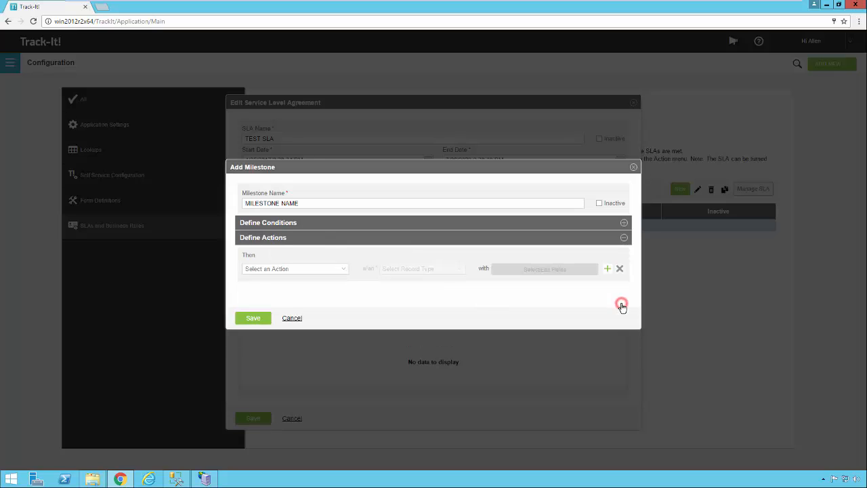
pyautogui.click(346, 271)
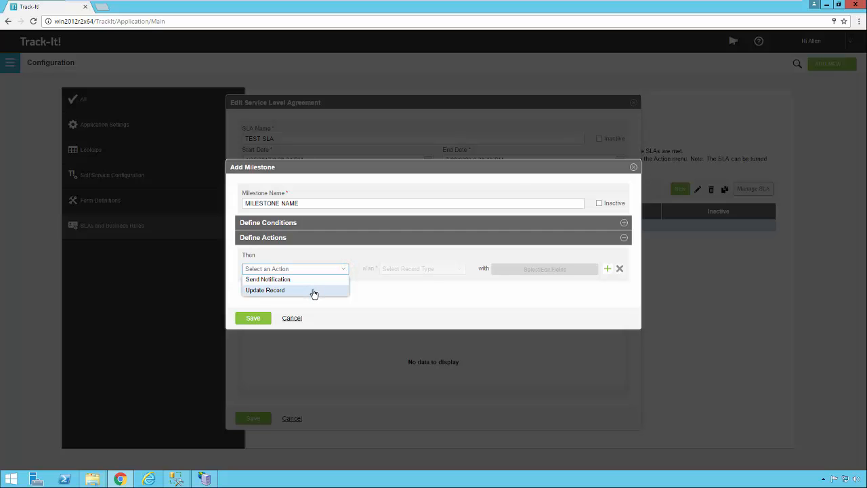
pyautogui.click(609, 271)
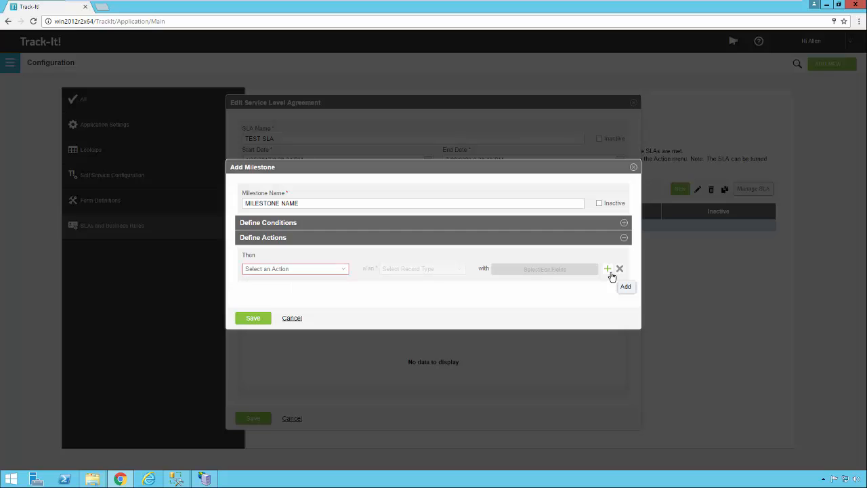
pyautogui.click(345, 271)
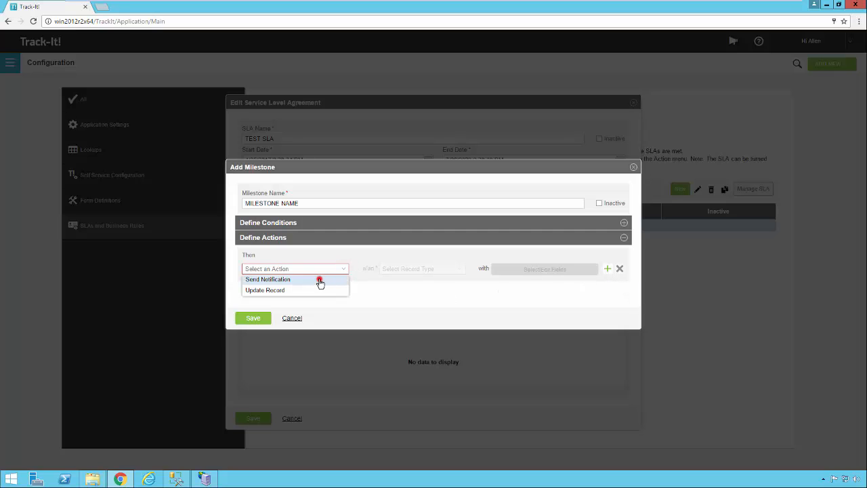
pyautogui.click(320, 280)
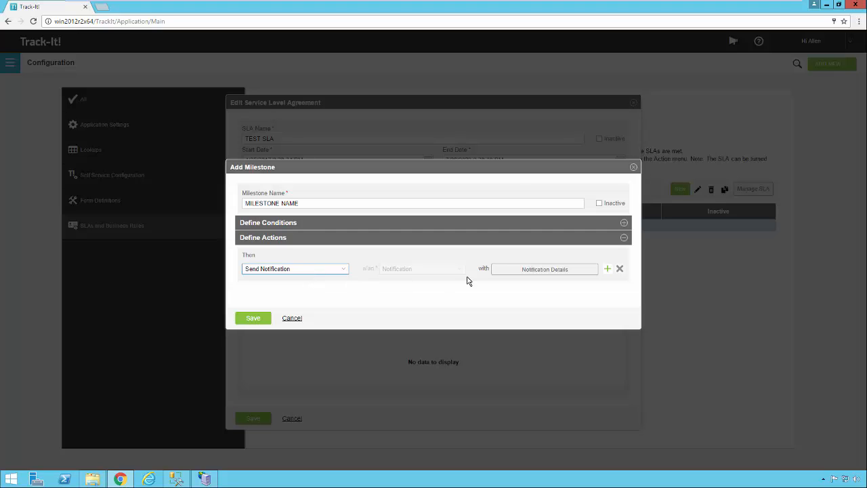
pyautogui.click(541, 274)
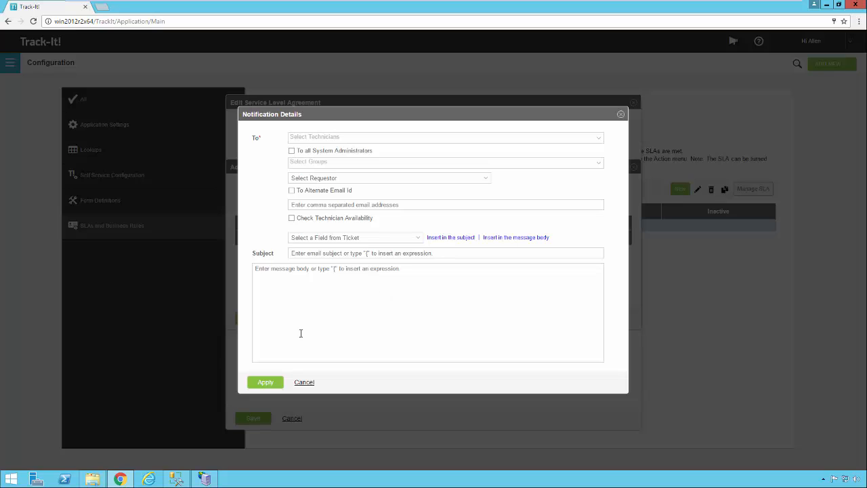
pyautogui.click(304, 382)
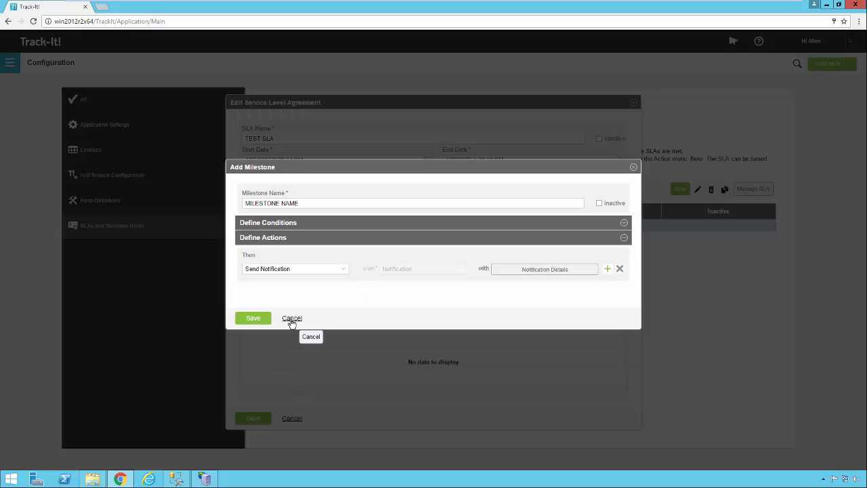
# Set the milestone's action to Update Record with Ticket as the record type.
pyautogui.click(343, 270)
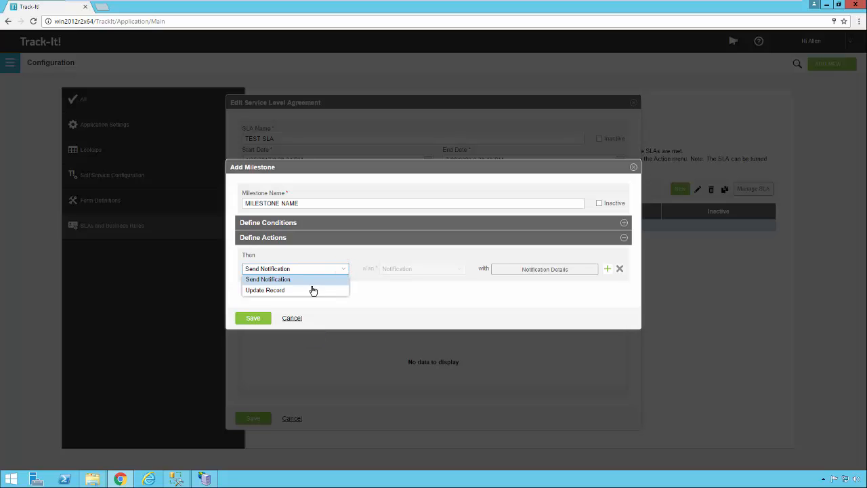
pyautogui.click(310, 289)
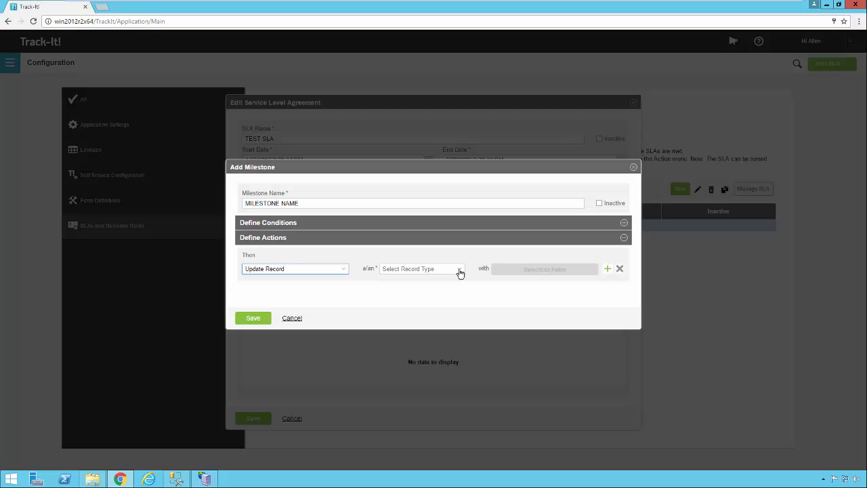
pyautogui.click(460, 269)
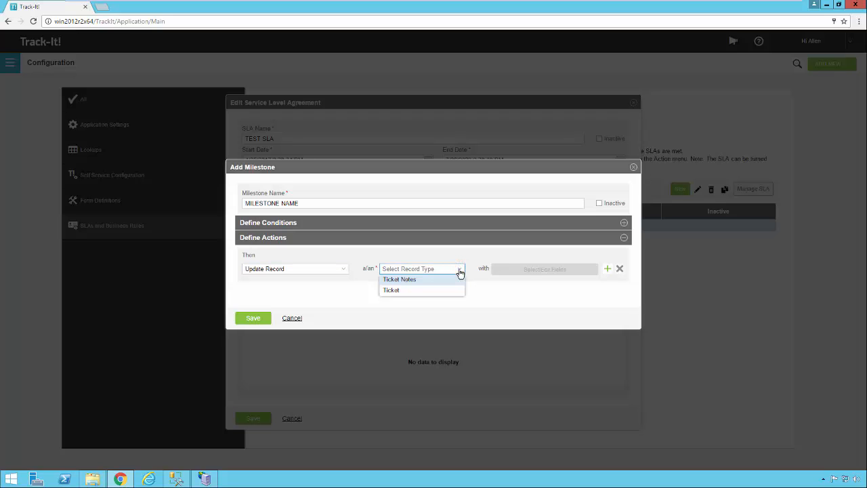
pyautogui.click(432, 293)
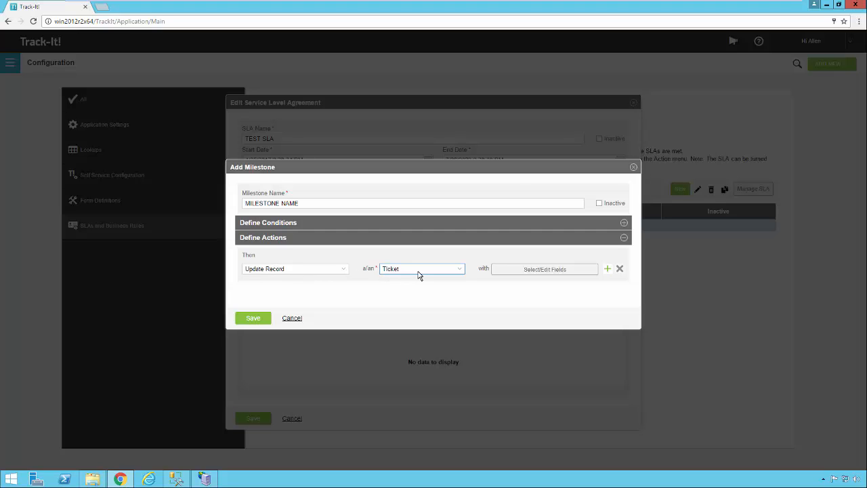
# Map the ticket's Assigned To Technician field to ADMINISTRATOR with "Use a value or an expression", and try to apply the mapping.
pyautogui.click(535, 271)
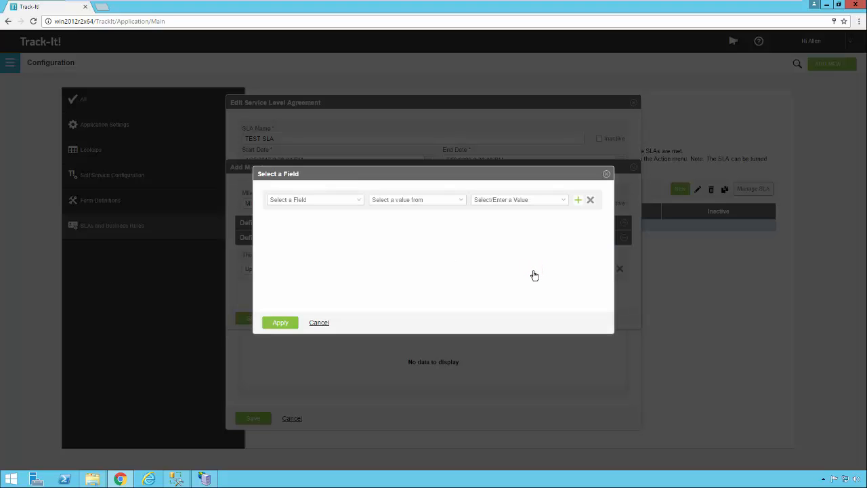
pyautogui.click(358, 201)
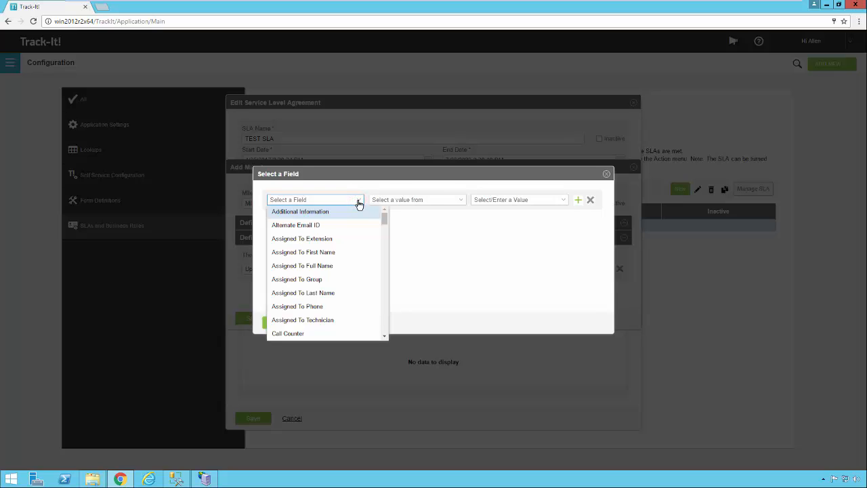
pyautogui.click(358, 201)
pyautogui.click(359, 200)
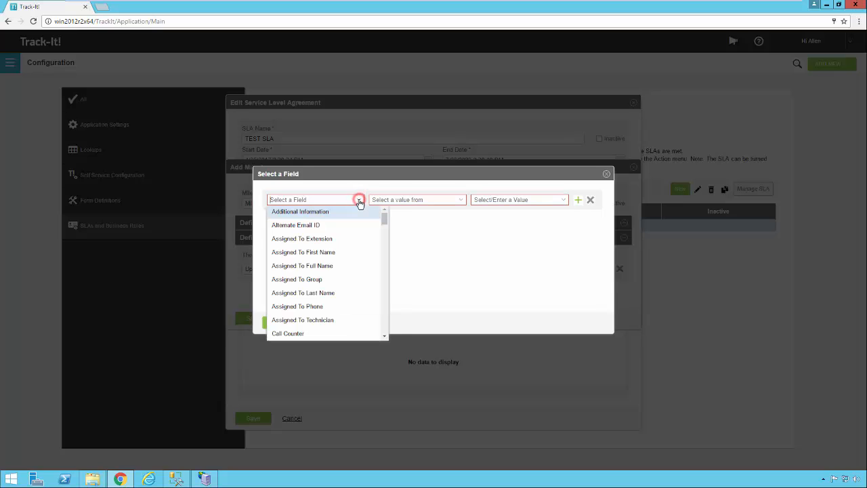
pyautogui.click(331, 319)
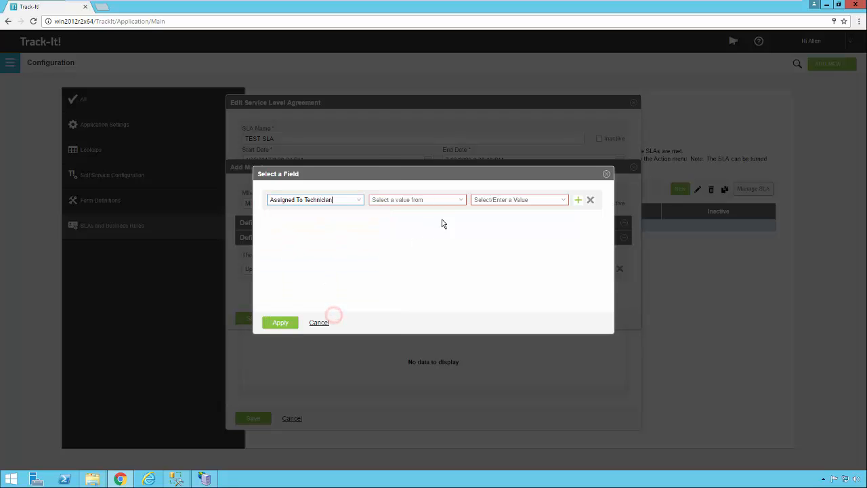
pyautogui.click(461, 200)
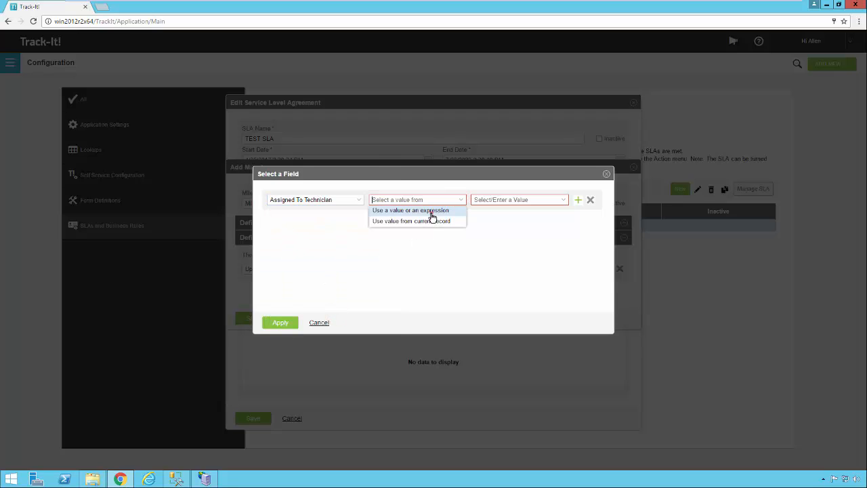
pyautogui.click(433, 212)
pyautogui.click(563, 200)
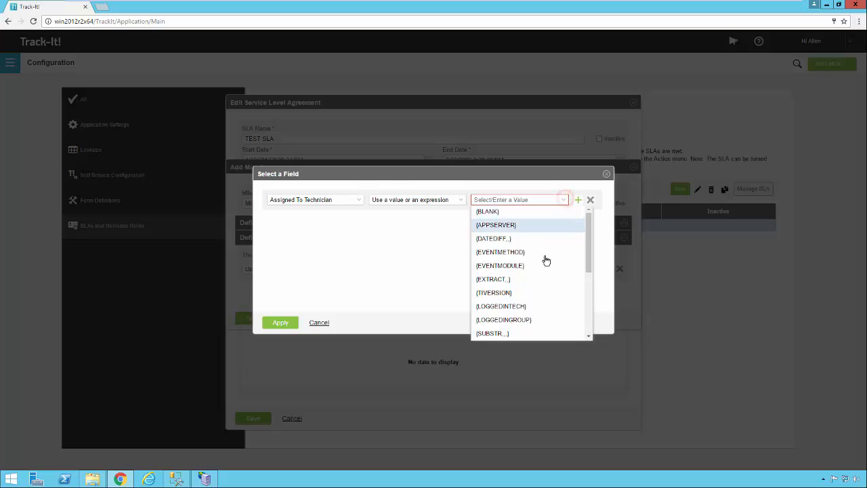
pyautogui.scroll(-3, 545, 262)
pyautogui.scroll(-3, 545, 263)
pyautogui.click(513, 277)
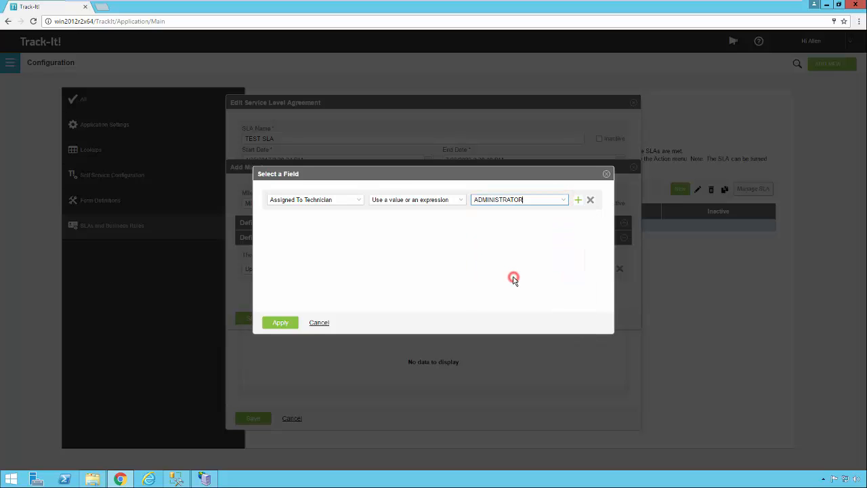
pyautogui.click(279, 324)
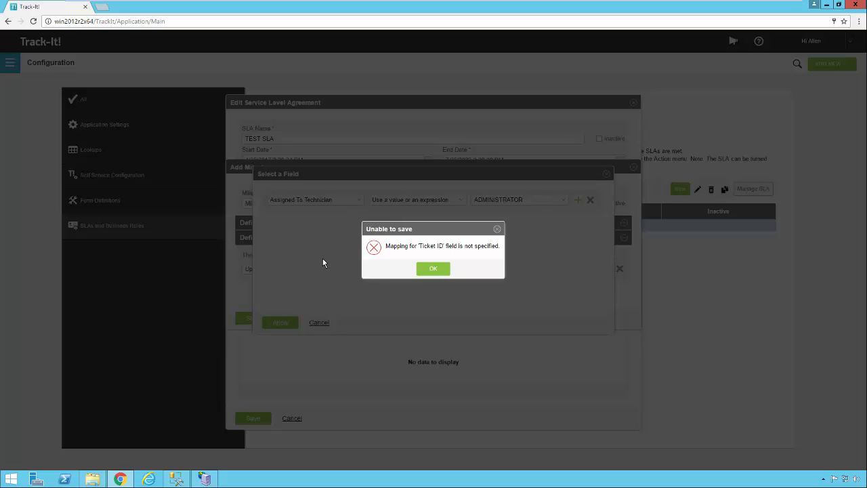
# Map the Ticket ID field to {Ticket - Ticket ID} with "Use value from current record".
pyautogui.click(433, 269)
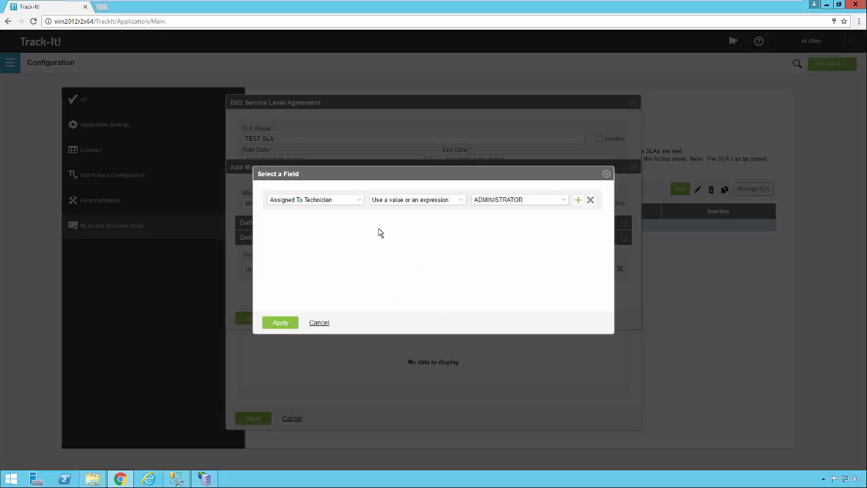
pyautogui.click(359, 199)
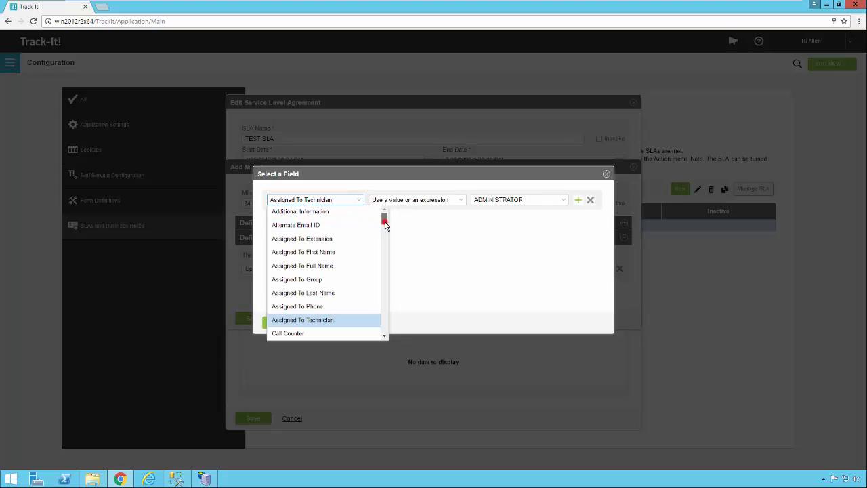
pyautogui.scroll(-15, 384, 220)
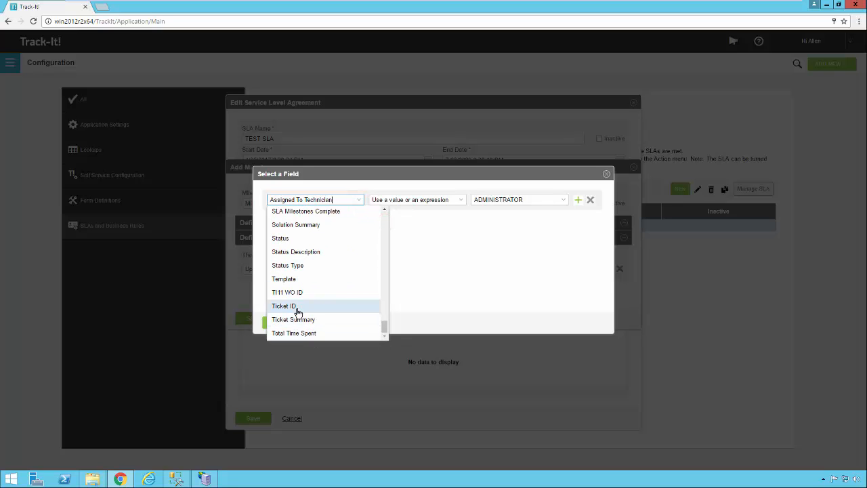
pyautogui.click(296, 306)
pyautogui.click(460, 202)
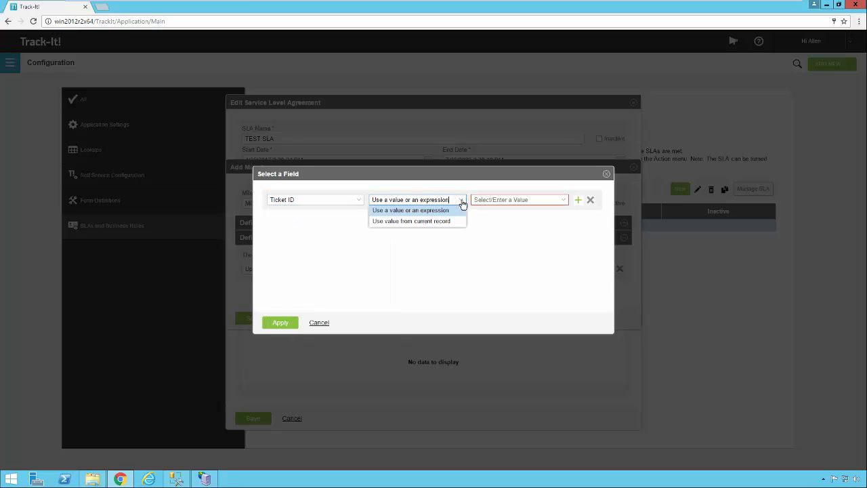
pyautogui.click(415, 222)
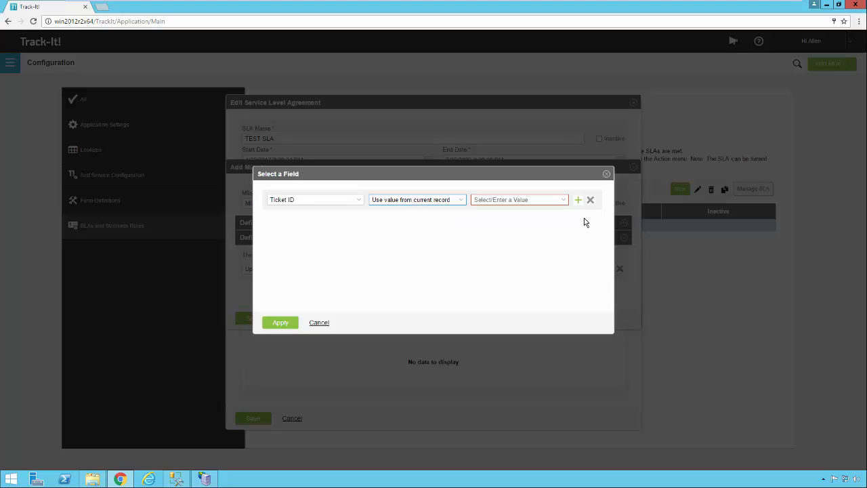
pyautogui.click(564, 202)
pyautogui.moveTo(587, 220); pyautogui.dragTo(582, 299)
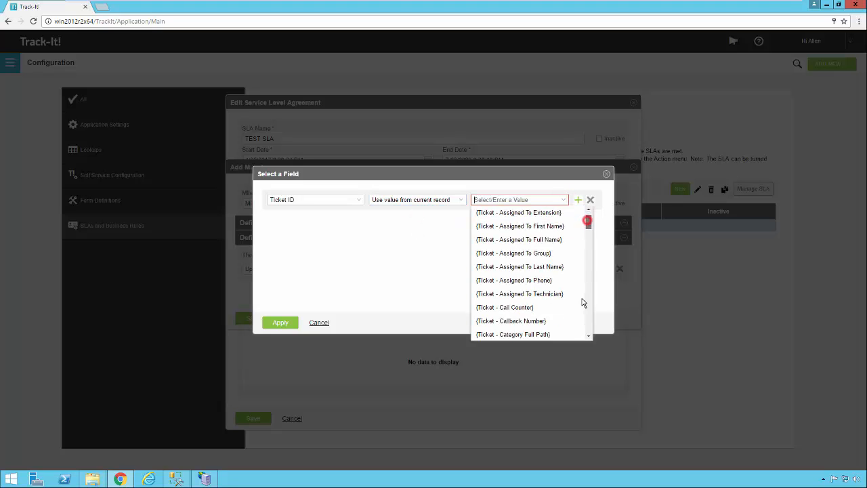
pyautogui.scroll(-5, 582, 302)
pyautogui.click(515, 306)
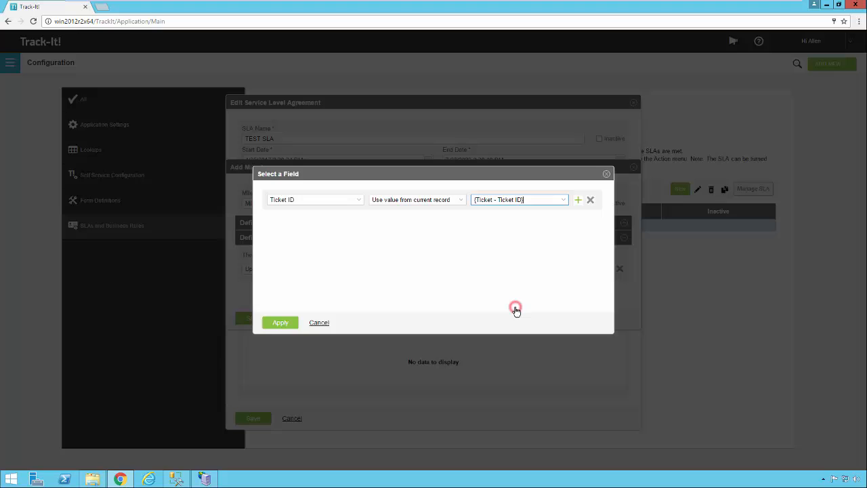
# Add a second mapping that sets Assigned To Technician to ADMINISTRATOR with "Use a value or an expression".
pyautogui.click(577, 201)
pyautogui.click(360, 219)
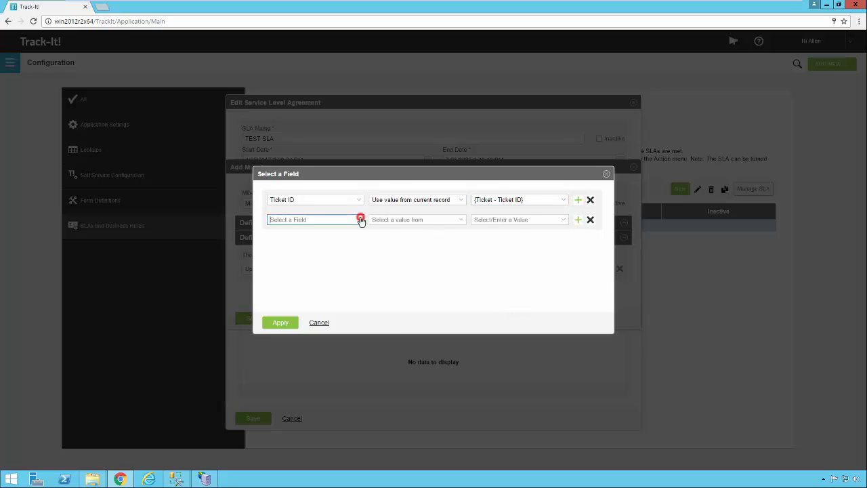
pyautogui.click(315, 340)
pyautogui.click(459, 227)
pyautogui.click(443, 230)
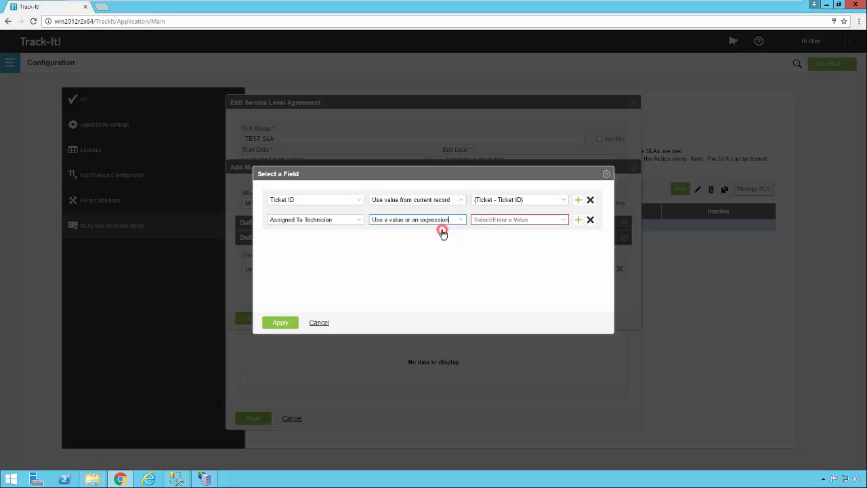
pyautogui.click(564, 220)
pyautogui.scroll(-3, 512, 332)
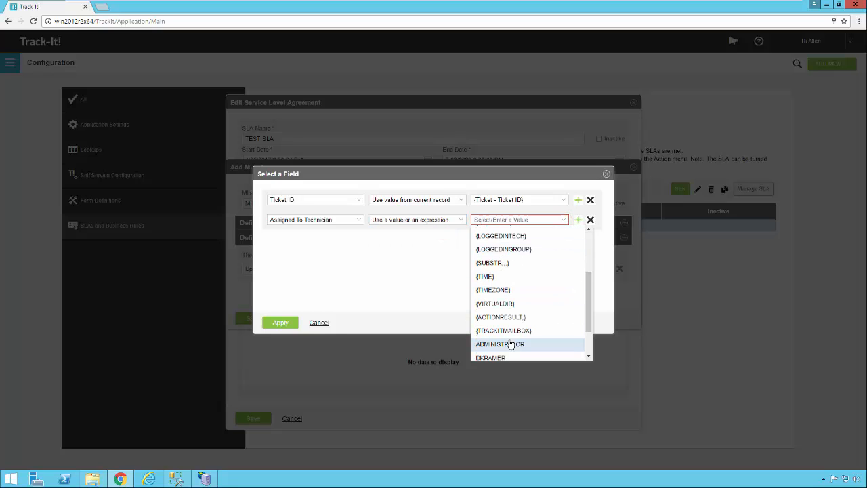
pyautogui.click(511, 344)
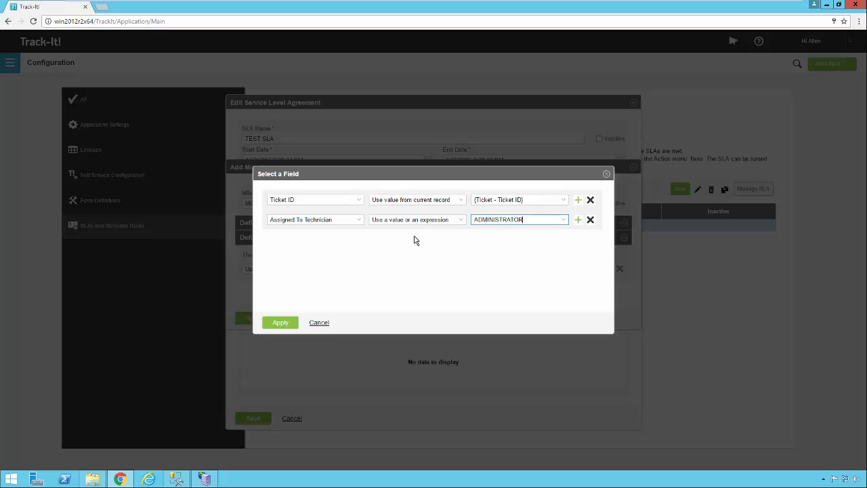
# Switch the Assigned To Technician mapping to "Use value from current record" with {Ticket - Custom Look Up 6}, and discard the field mappings.
pyautogui.click(459, 220)
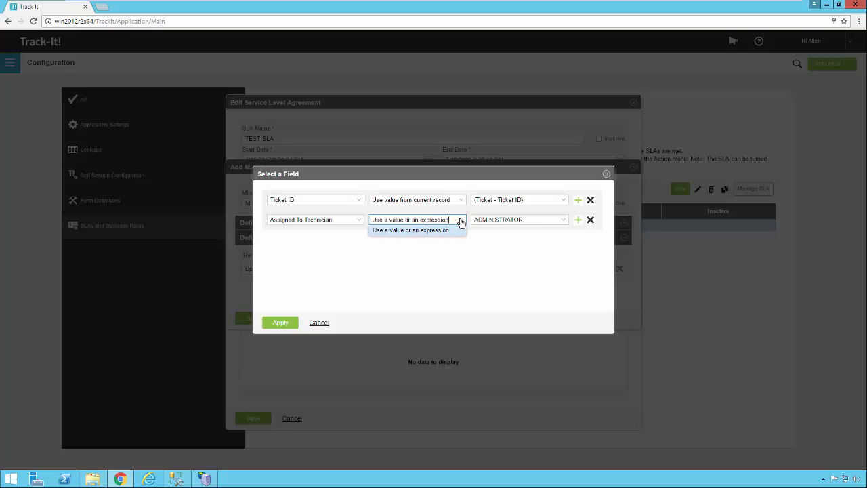
pyautogui.click(459, 221)
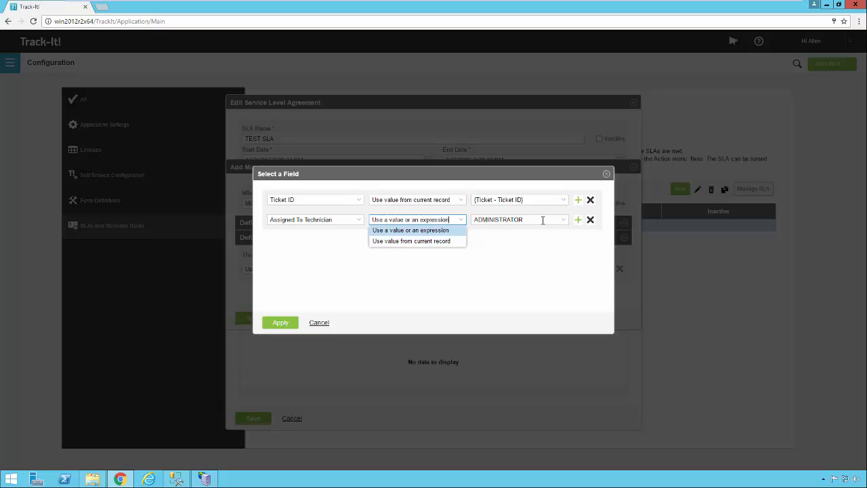
pyautogui.click(411, 240)
pyautogui.click(319, 322)
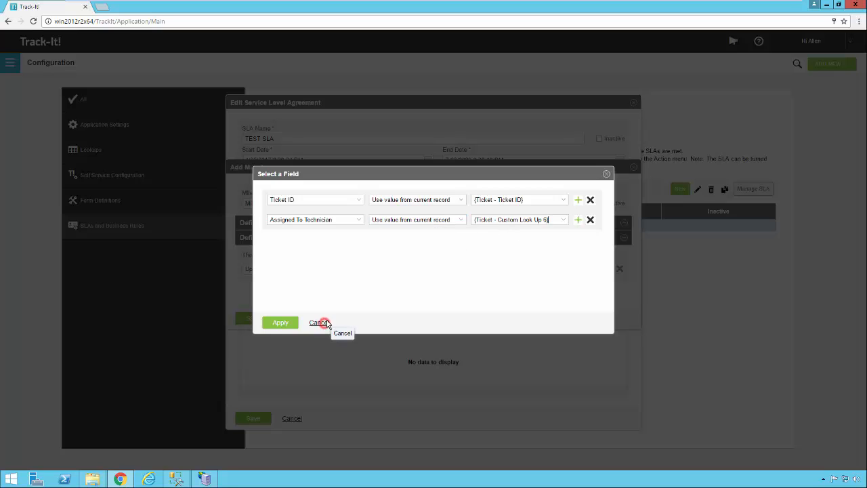
pyautogui.click(410, 269)
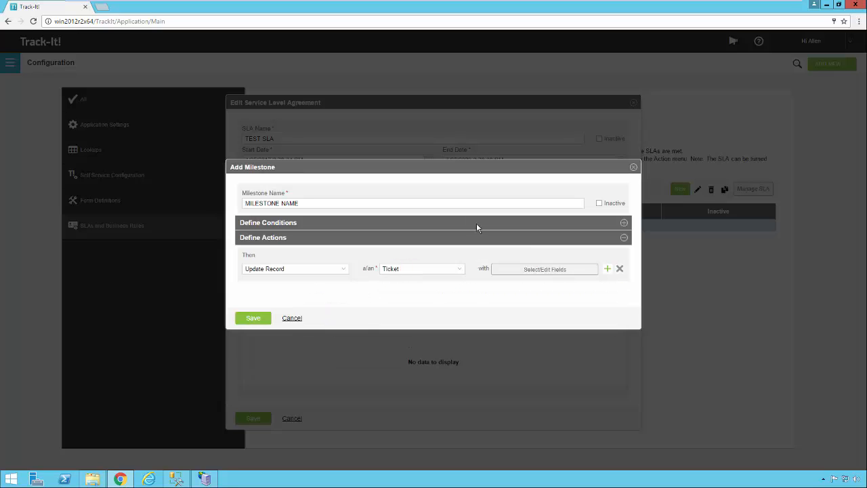
# Set the milestone condition to available time before Expected Response Date & Time, with 00:10:00 for the time reached.
pyautogui.click(623, 223)
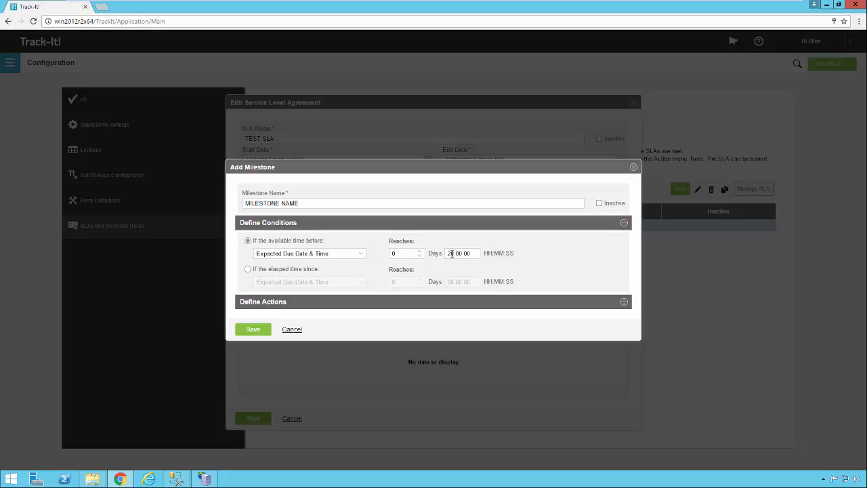
pyautogui.click(452, 254)
pyautogui.click(451, 255)
pyautogui.click(361, 256)
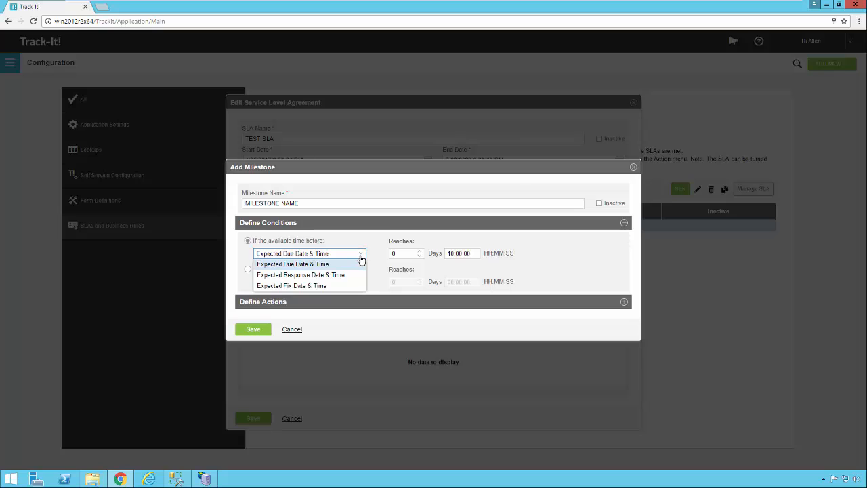
pyautogui.click(300, 274)
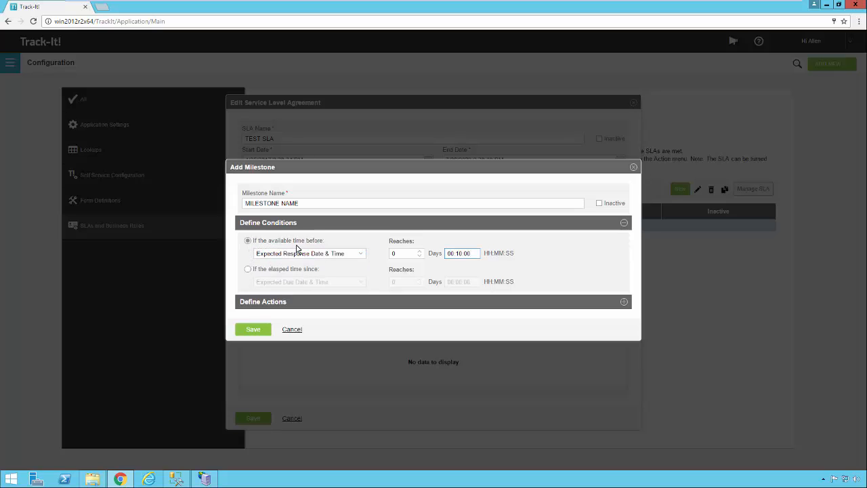
# Switch the milestone condition to elapsed time since Expected Due Date & Time, and discard the unsaved milestone.
pyautogui.click(248, 269)
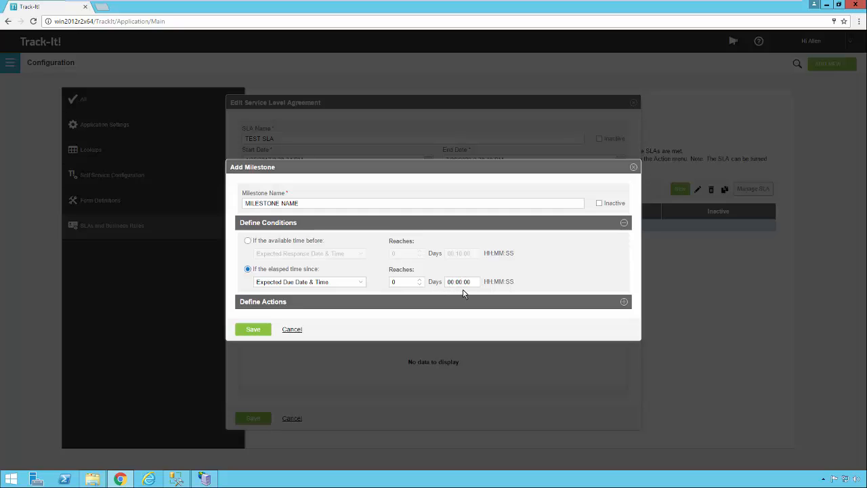
pyautogui.click(292, 329)
pyautogui.click(414, 270)
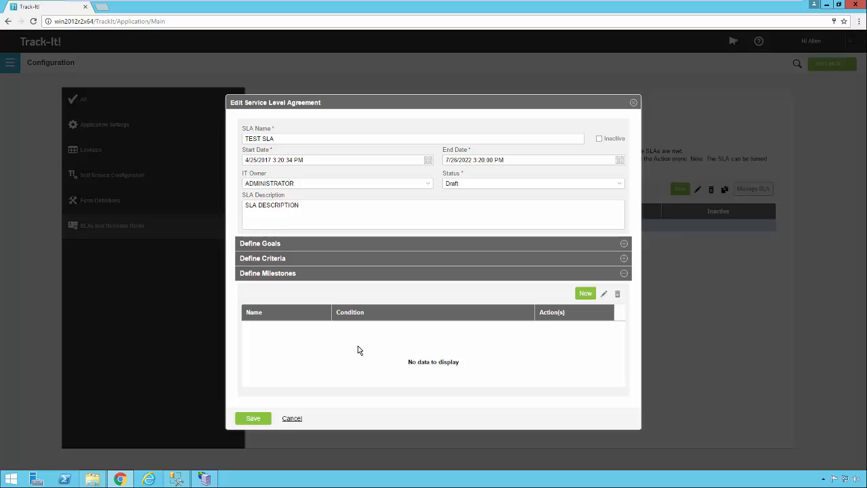
# Try a new milestone conditioned on elapsed time since Last Modified, entering 02 for the time reached, and discard it.
pyautogui.click(581, 295)
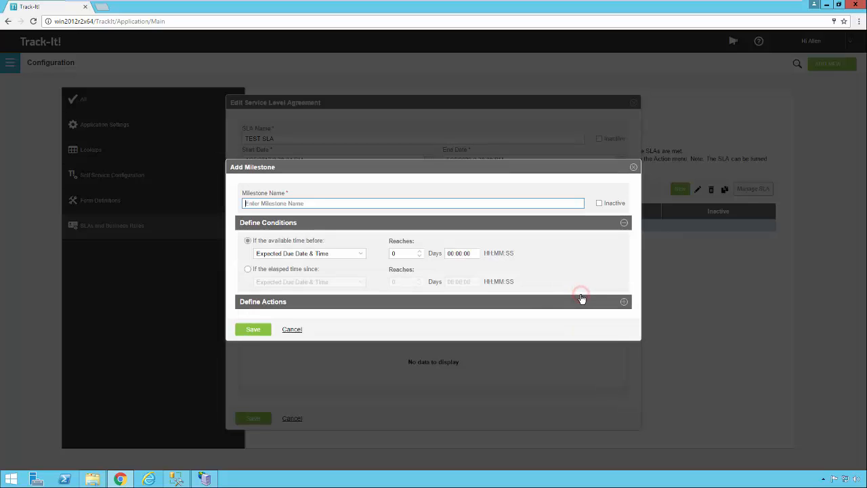
pyautogui.click(362, 256)
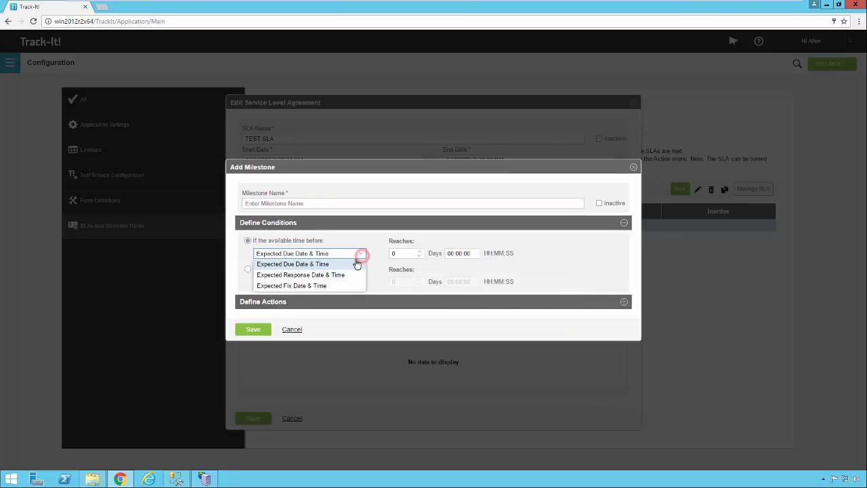
pyautogui.click(363, 254)
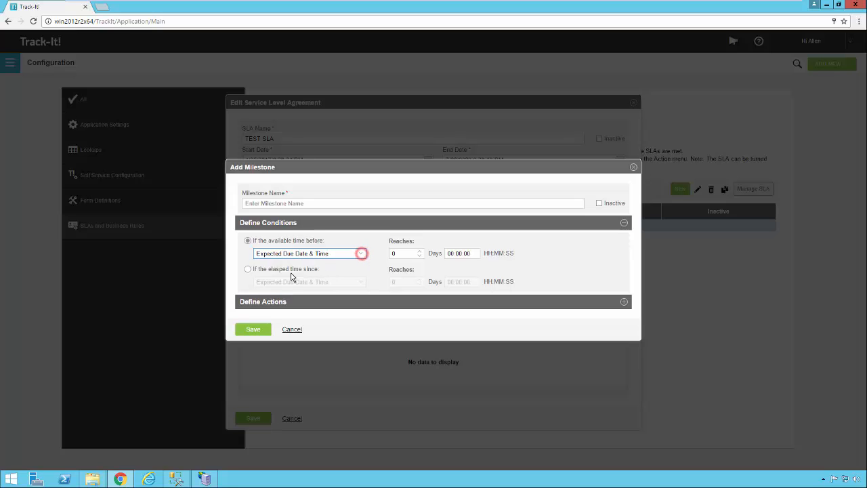
pyautogui.click(248, 268)
pyautogui.click(362, 283)
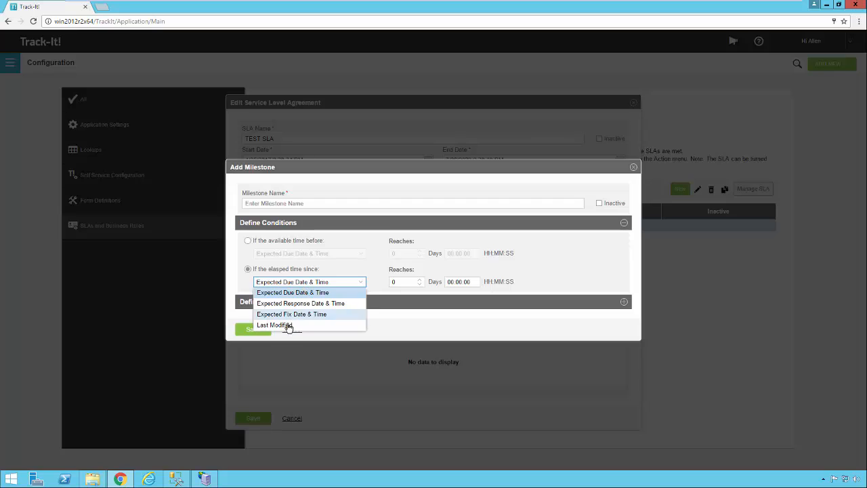
pyautogui.click(289, 325)
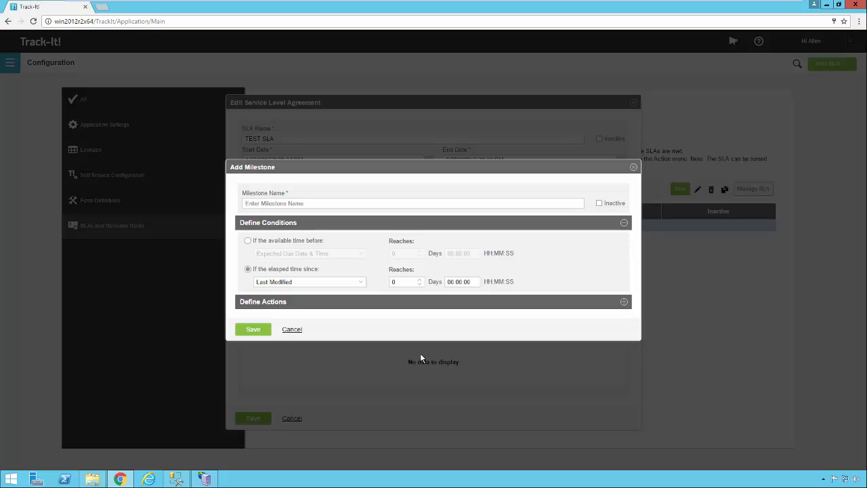
pyautogui.write('02')
pyautogui.click(292, 330)
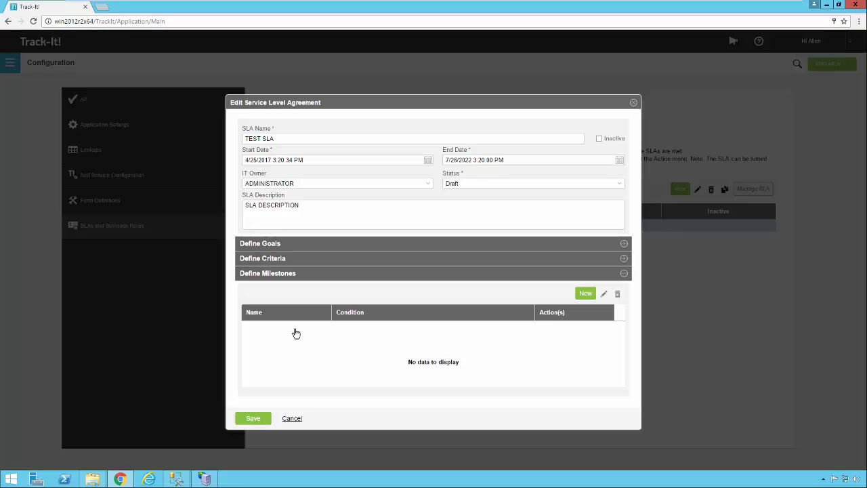